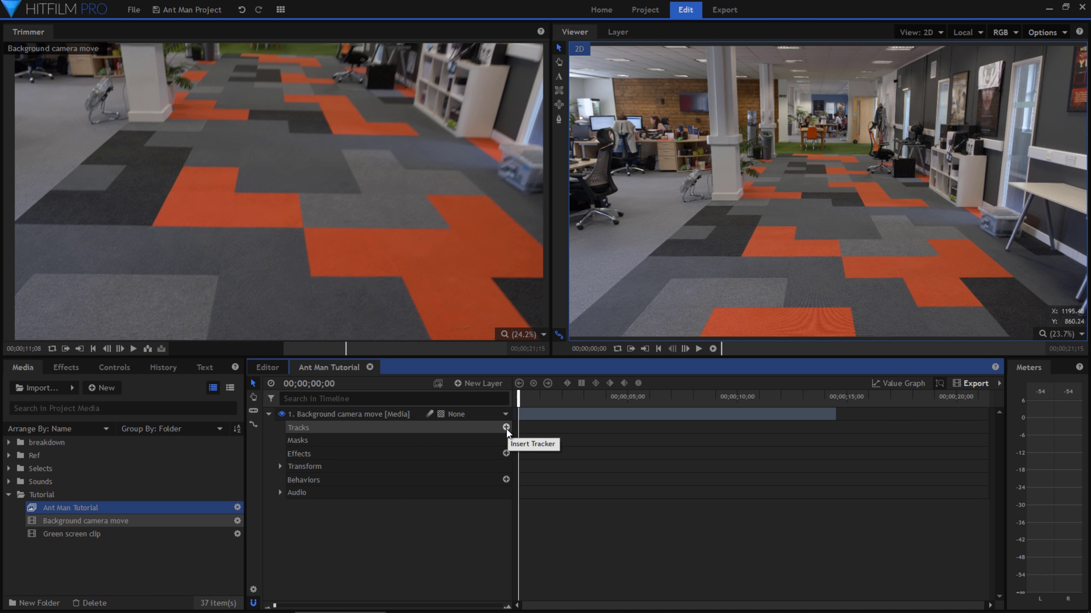
Insert a tracker on the Background camera move layer and dock the narrowed Track panel with the Trimmer.
{"action": "left_click", "coordinate": [506, 429]}
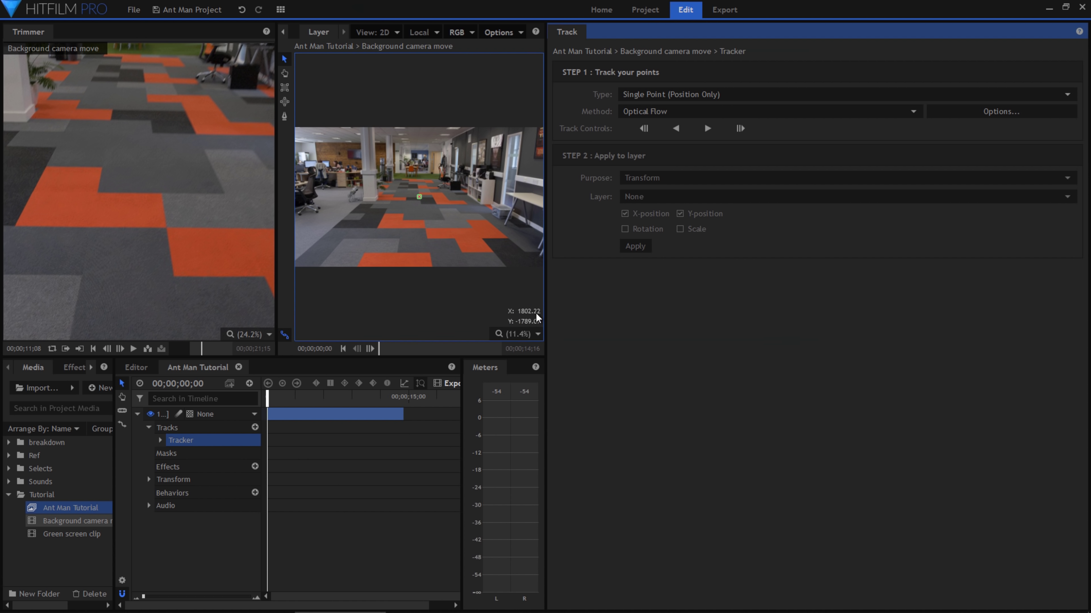
{"action": "left_click_drag", "start_coordinate": [573, 38], "coordinate": [84, 39]}
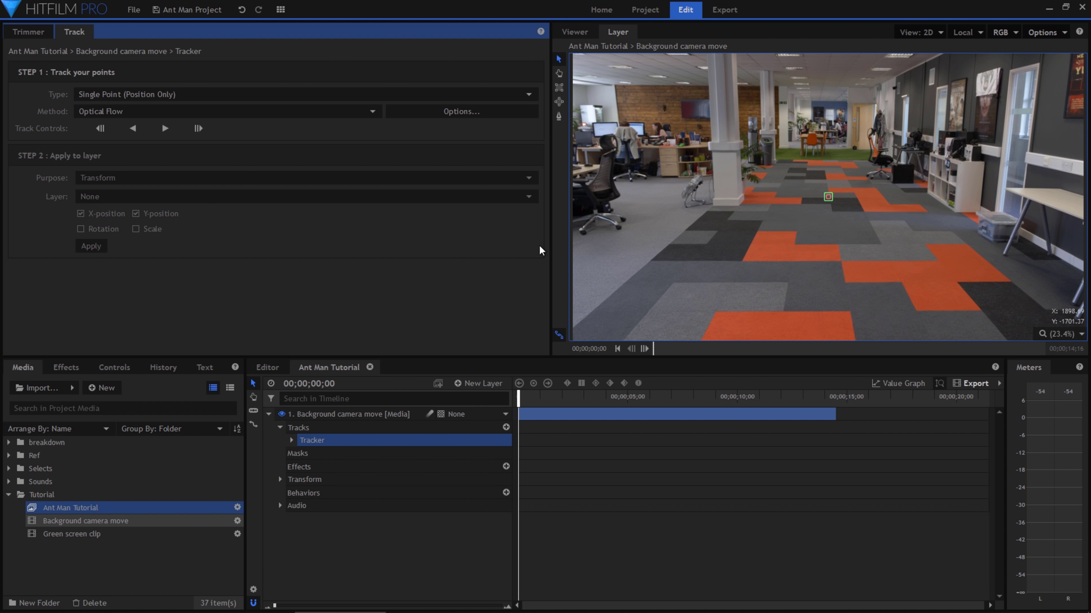
{"action": "left_click_drag", "start_coordinate": [552, 247], "coordinate": [349, 246]}
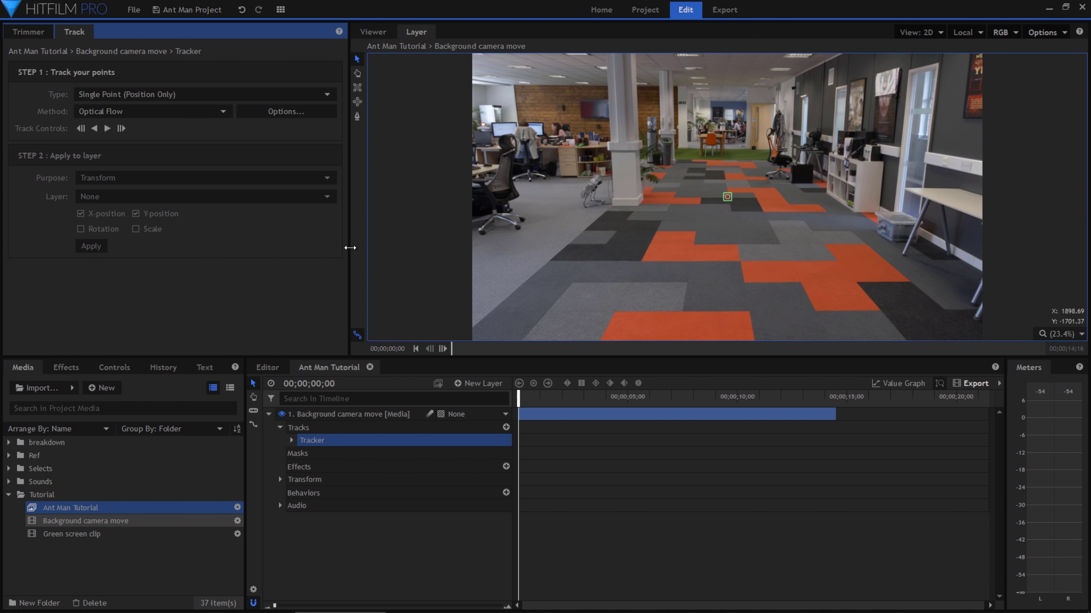
Set the tracker to Double Points (Position/Scale/Rotation) with Template Match, moving one point to the light grey foreground tile and enlarging the other's boxes.
{"action": "scroll", "coordinate": [667, 253], "scroll_direction": "up", "scroll_amount": 2}
{"action": "left_click", "coordinate": [227, 93]}
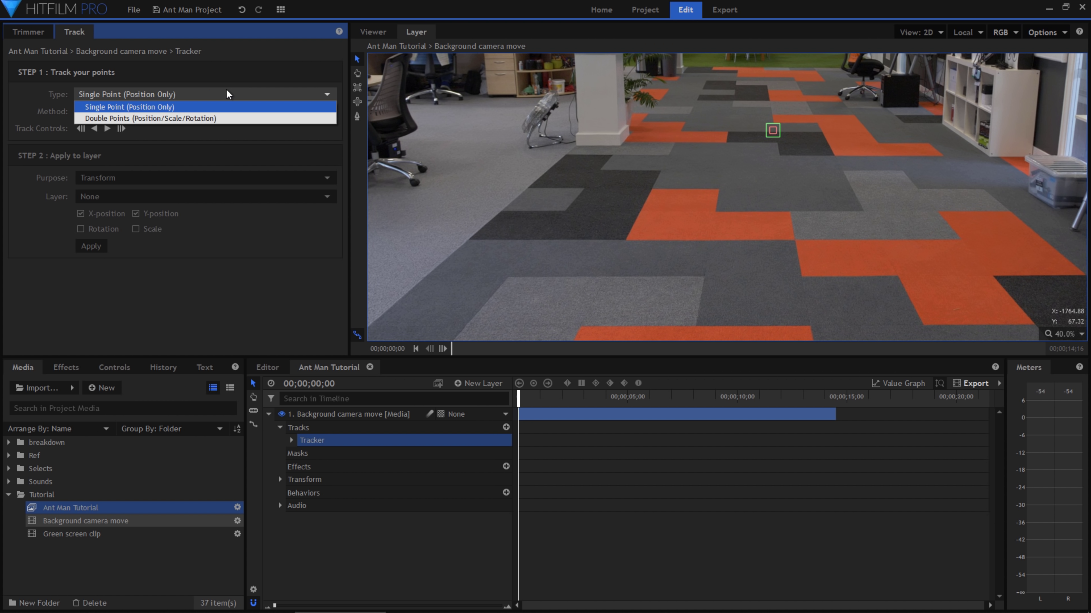
{"action": "left_click", "coordinate": [242, 118]}
{"action": "left_click_drag", "start_coordinate": [765, 134], "coordinate": [605, 277]}
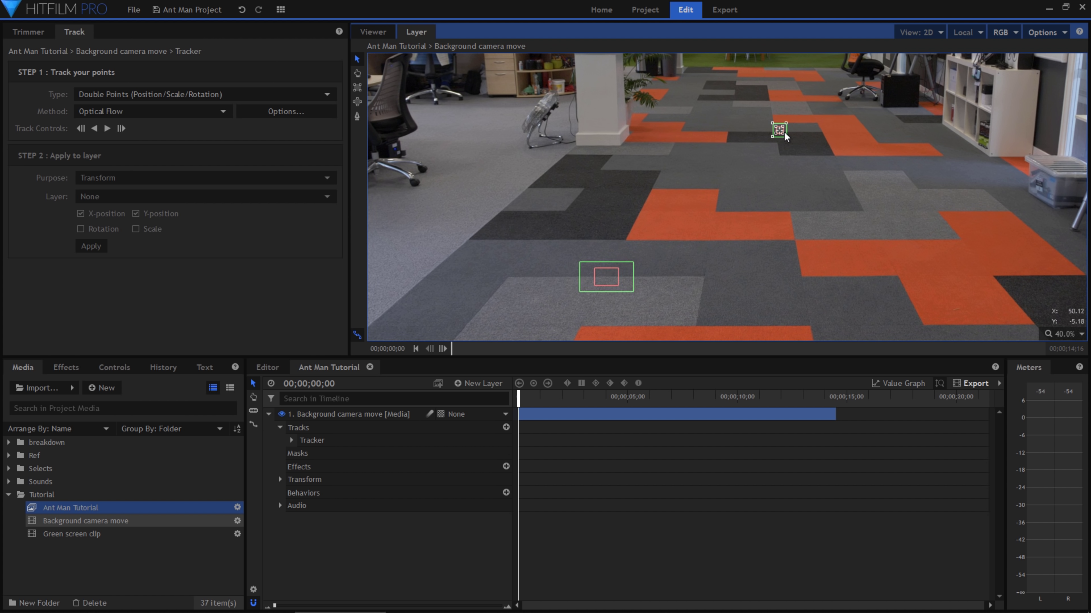
{"action": "left_click_drag", "start_coordinate": [782, 134], "coordinate": [800, 147]}
{"action": "left_click", "coordinate": [188, 111]}
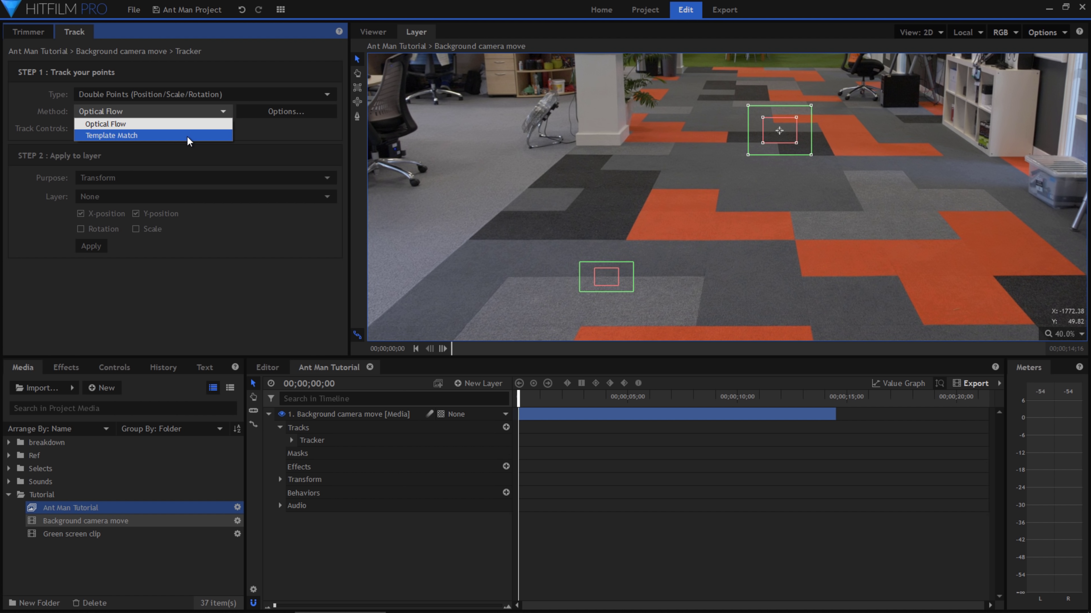
{"action": "left_click", "coordinate": [188, 135]}
Fit the two tracking points to the left and right far corners of the light grey foreground tile and track them forward.
{"action": "left_click_drag", "start_coordinate": [773, 139], "coordinate": [696, 288]}
{"action": "scroll", "coordinate": [617, 306], "scroll_direction": "up", "scroll_amount": 4}
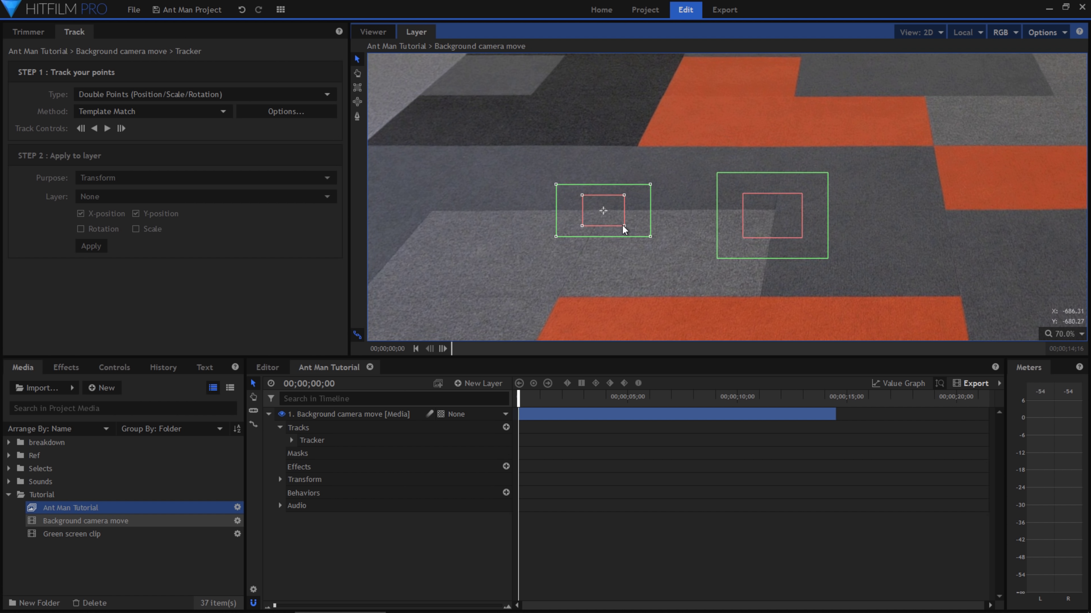
{"action": "mouse_move", "coordinate": [624, 225]}
{"action": "left_mouse_down"}
{"action": "mouse_move", "coordinate": [635, 255]}
{"action": "mouse_move", "coordinate": [624, 241]}
{"action": "left_mouse_up"}
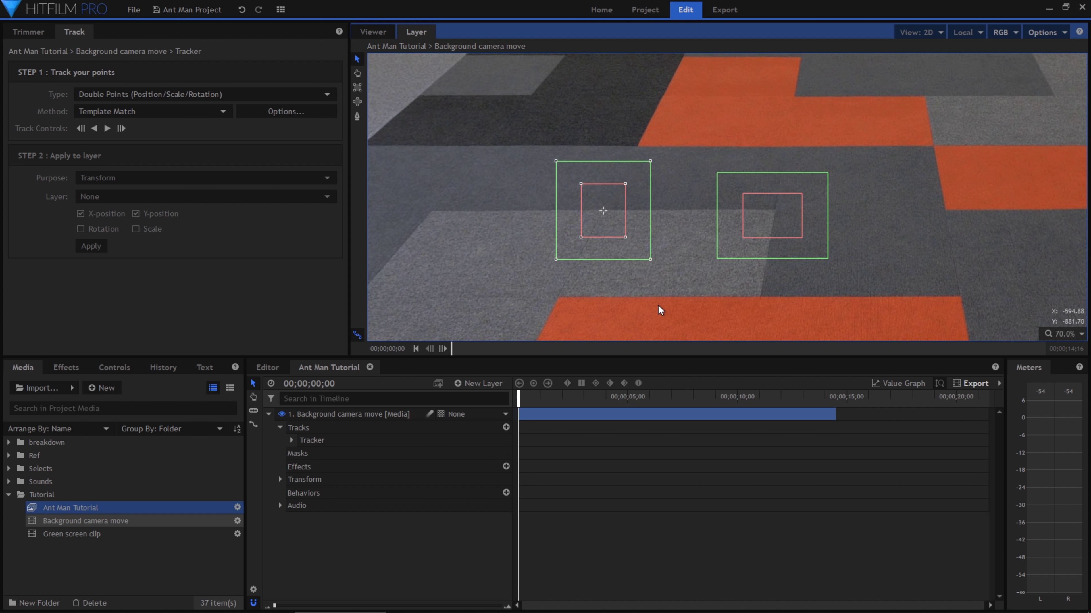
{"action": "left_click_drag", "start_coordinate": [604, 237], "coordinate": [435, 239]}
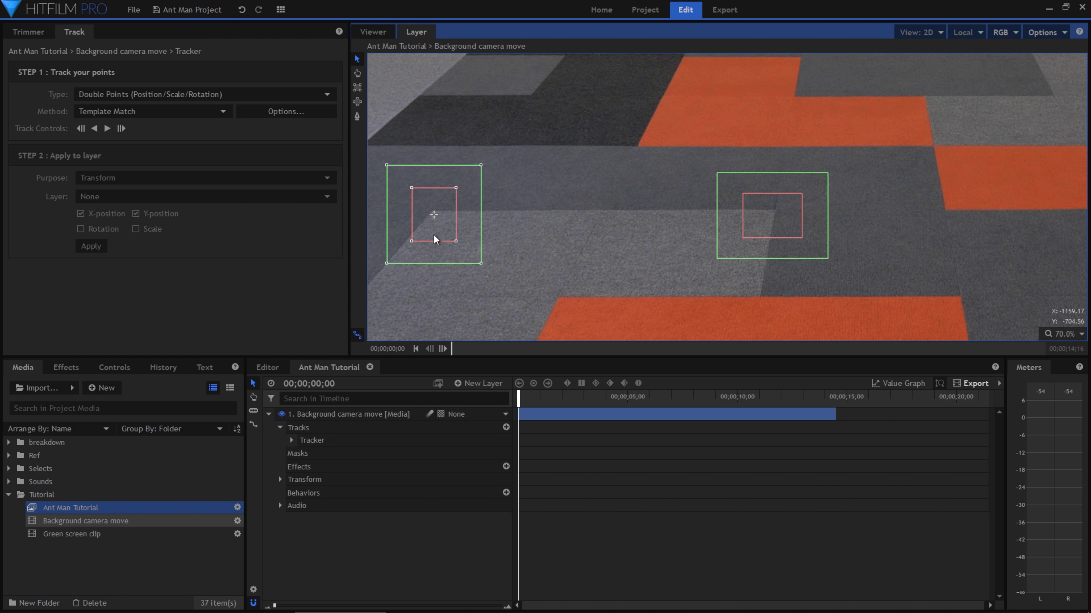
{"action": "scroll", "coordinate": [563, 205], "scroll_direction": "down", "scroll_amount": 4}
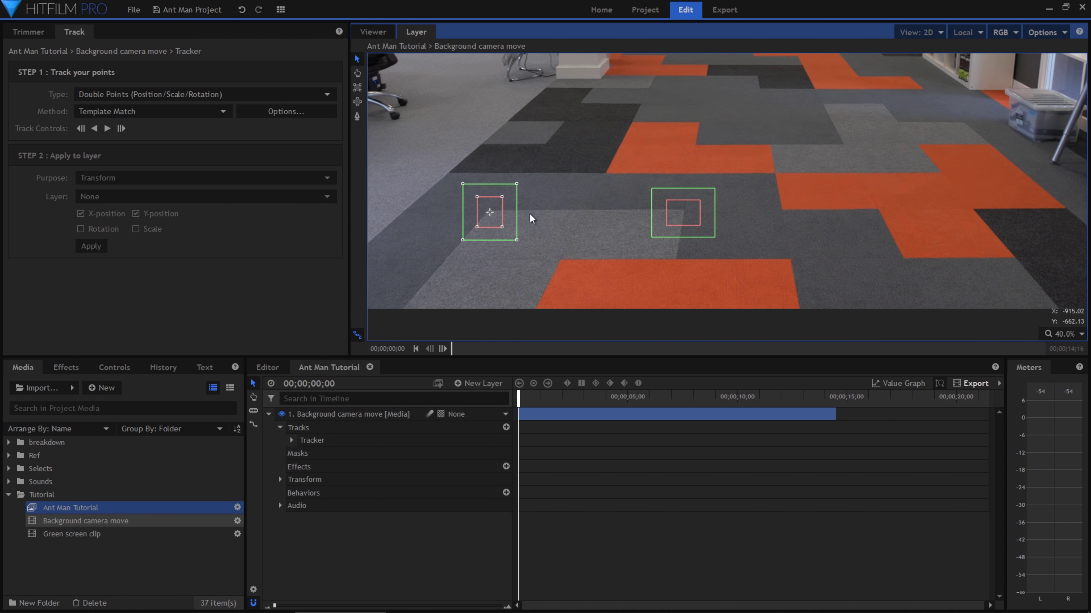
{"action": "left_click", "coordinate": [108, 128]}
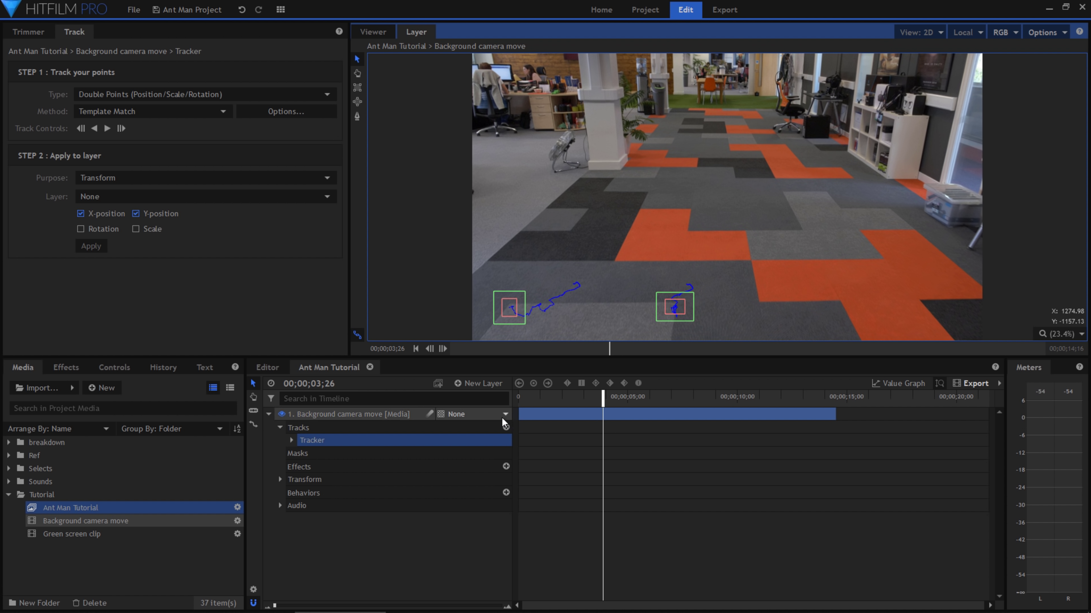
Create a new point layer and apply the tracker's X-position and Y-position data to it.
{"action": "left_click", "coordinate": [476, 383]}
{"action": "left_click", "coordinate": [481, 470]}
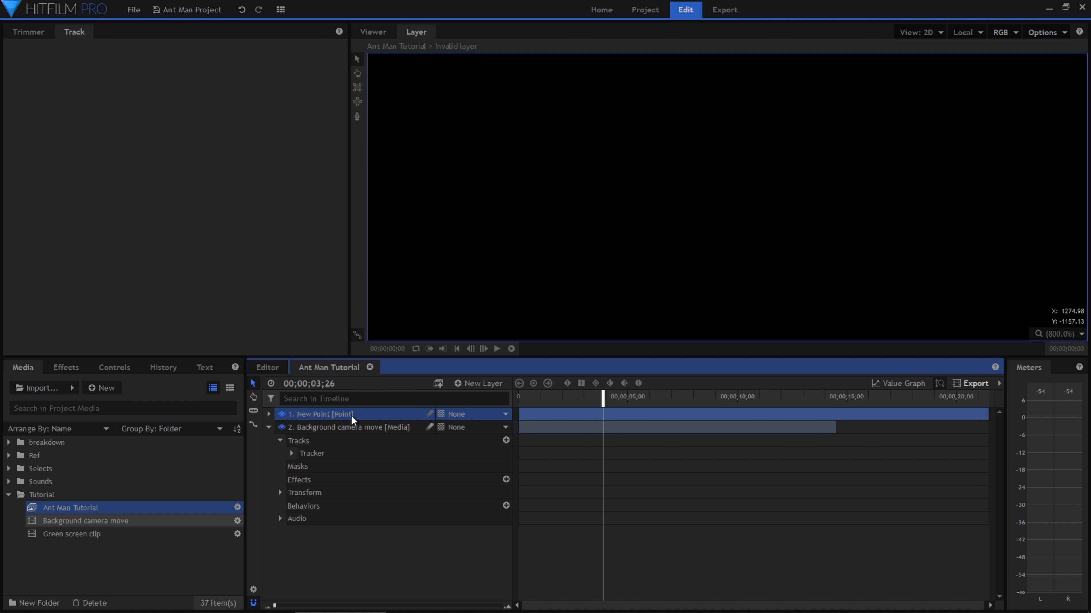
{"action": "left_click", "coordinate": [334, 454]}
{"action": "left_click", "coordinate": [123, 197]}
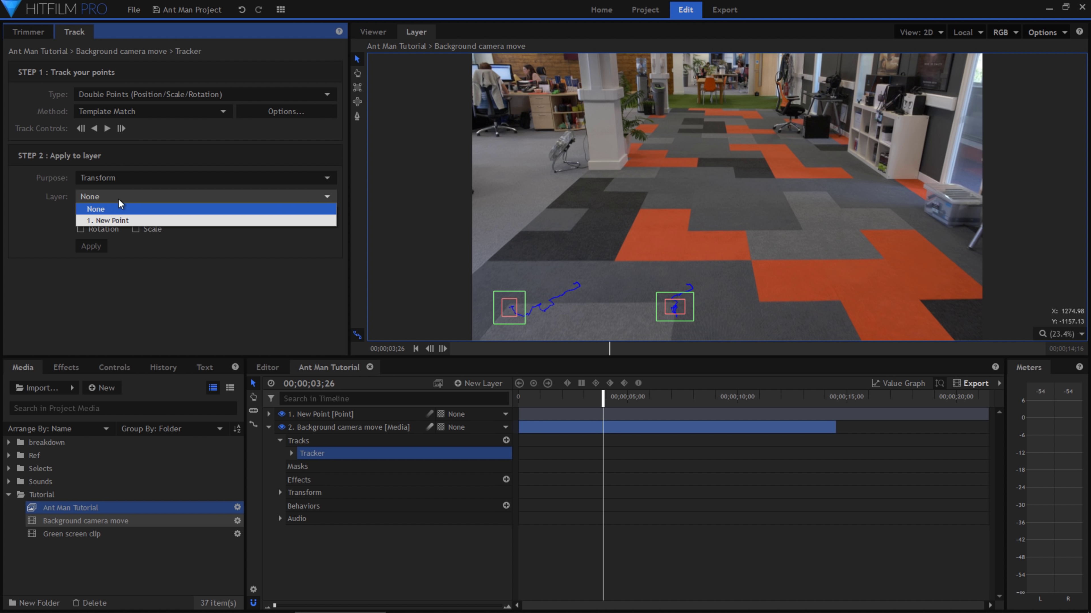
{"action": "left_click", "coordinate": [115, 221]}
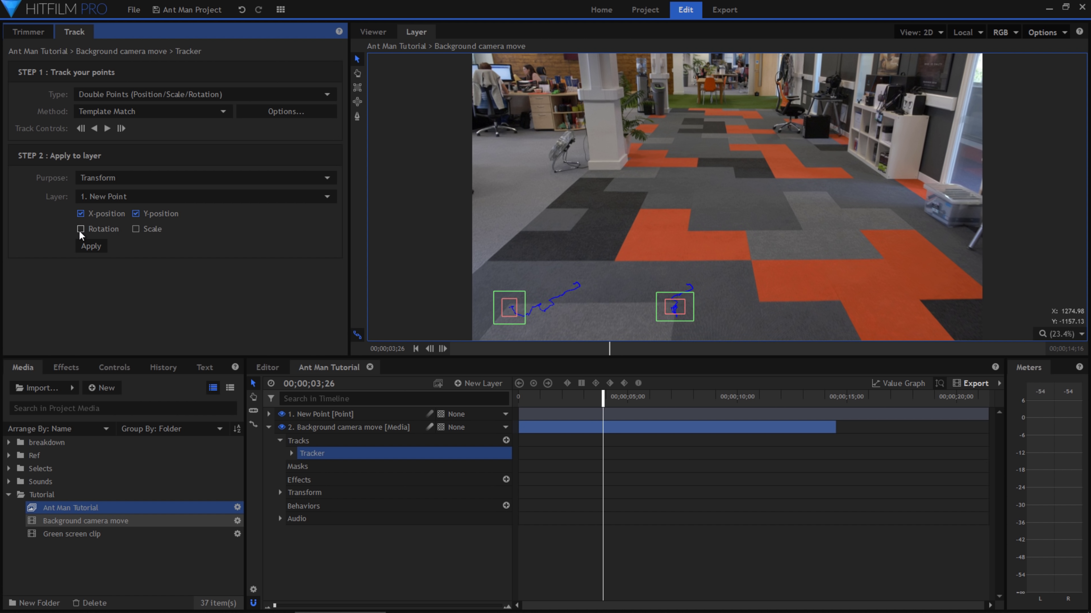
{"action": "left_click", "coordinate": [91, 247]}
Rename the tracked point layer as Floor track start.
{"action": "left_click", "coordinate": [339, 414]}
{"action": "left_click", "coordinate": [341, 415]}
{"action": "type", "text": "Floor"}
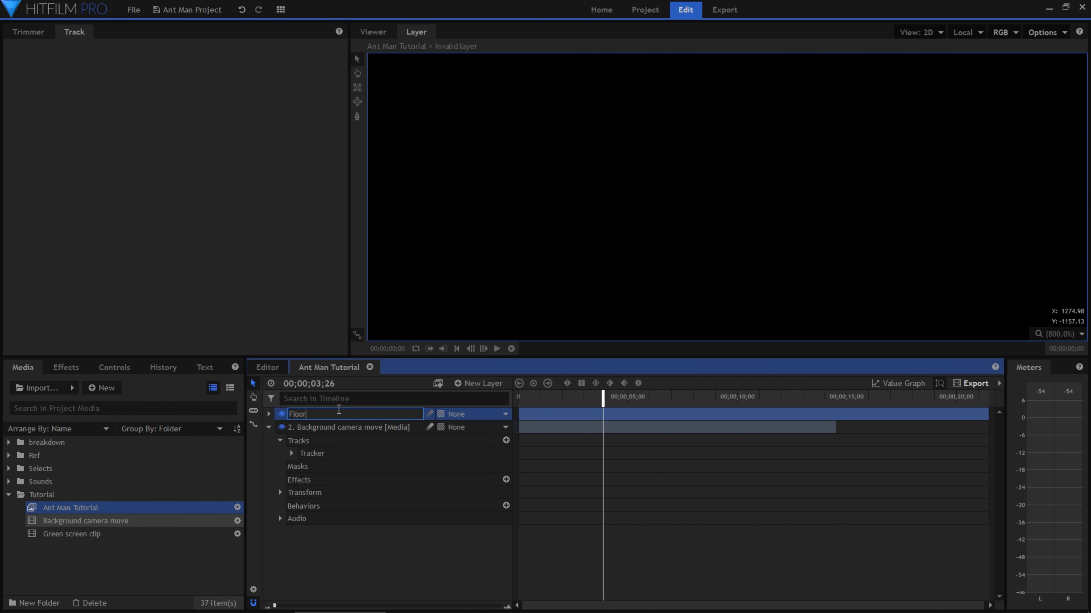
{"action": "type", "text": " track start"}
{"action": "key", "text": "Return"}
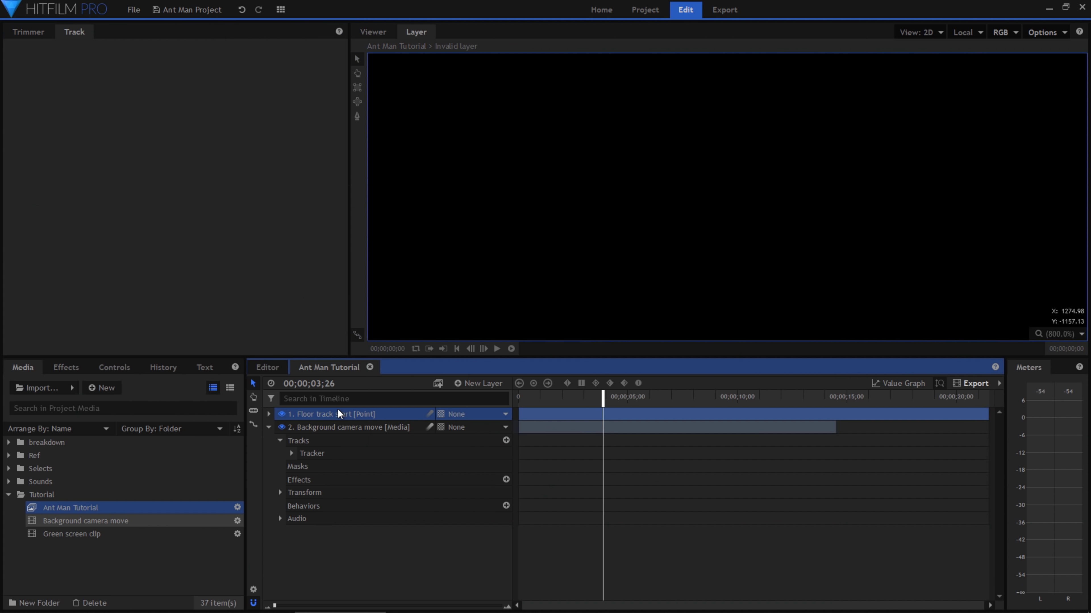
Add the Wide green screen comped composite as the top layer, standing on the foreground carpet, and parent it to Floor track start.
{"action": "left_click", "coordinate": [522, 404]}
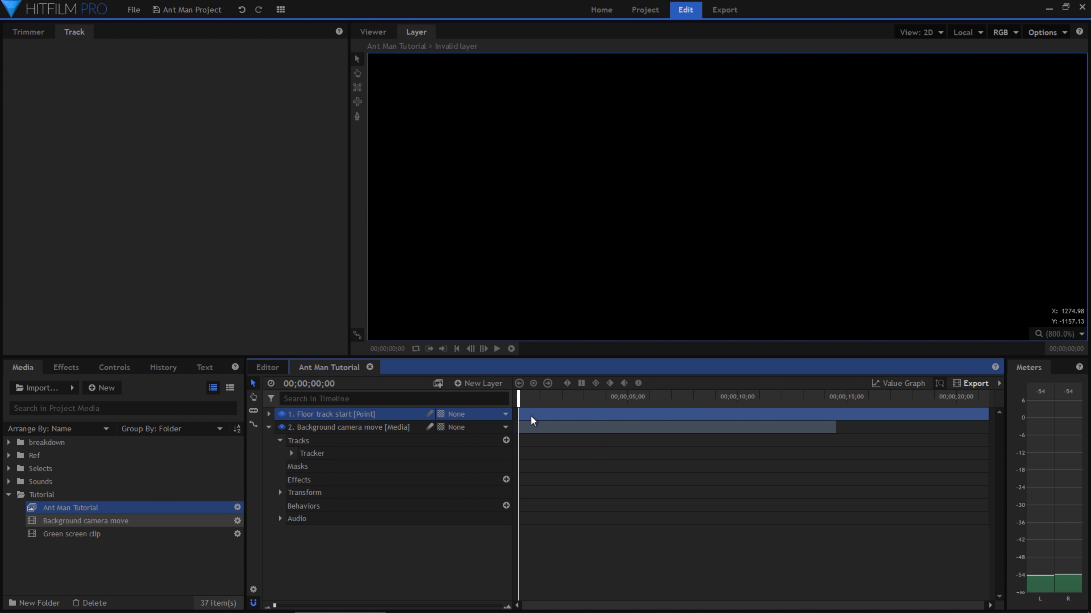
{"action": "left_click", "coordinate": [386, 32]}
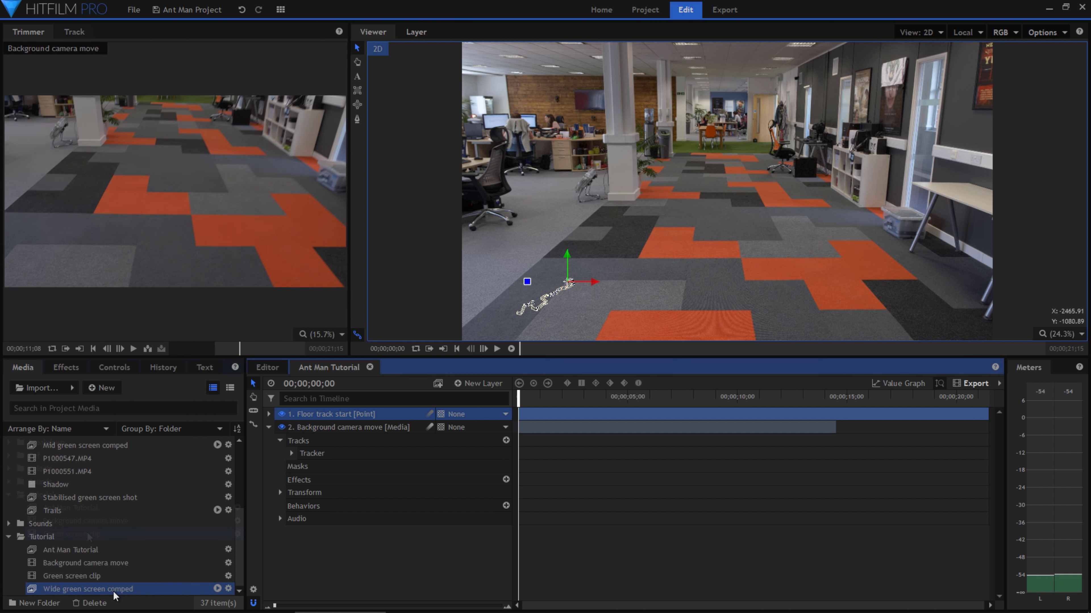
{"action": "left_click_drag", "start_coordinate": [113, 593], "coordinate": [288, 473]}
{"action": "left_click_drag", "start_coordinate": [320, 420], "coordinate": [318, 416]}
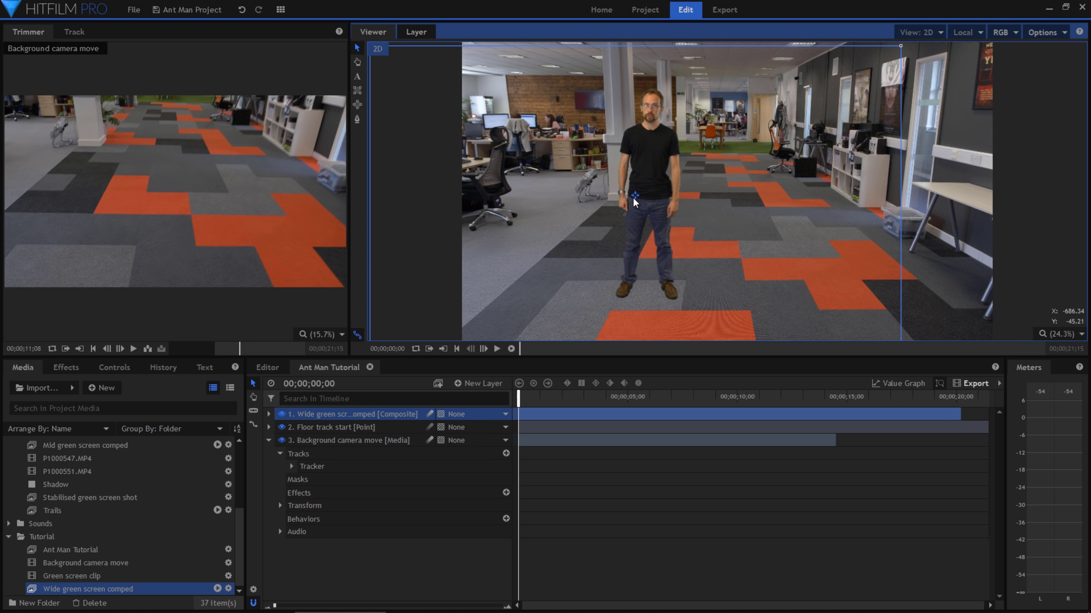
{"action": "left_click", "coordinate": [464, 414]}
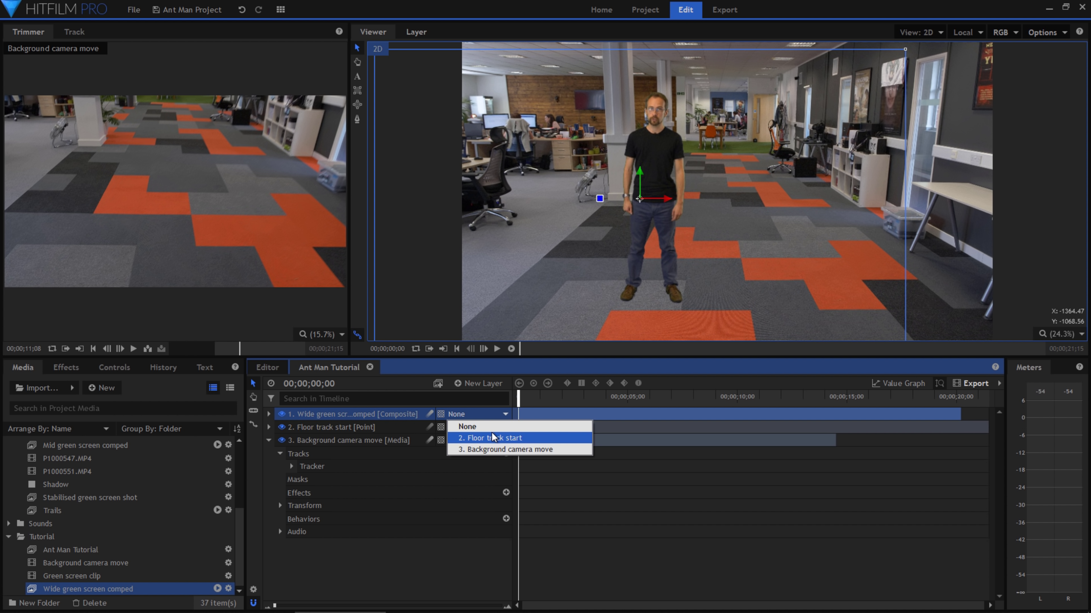
{"action": "left_click", "coordinate": [500, 439]}
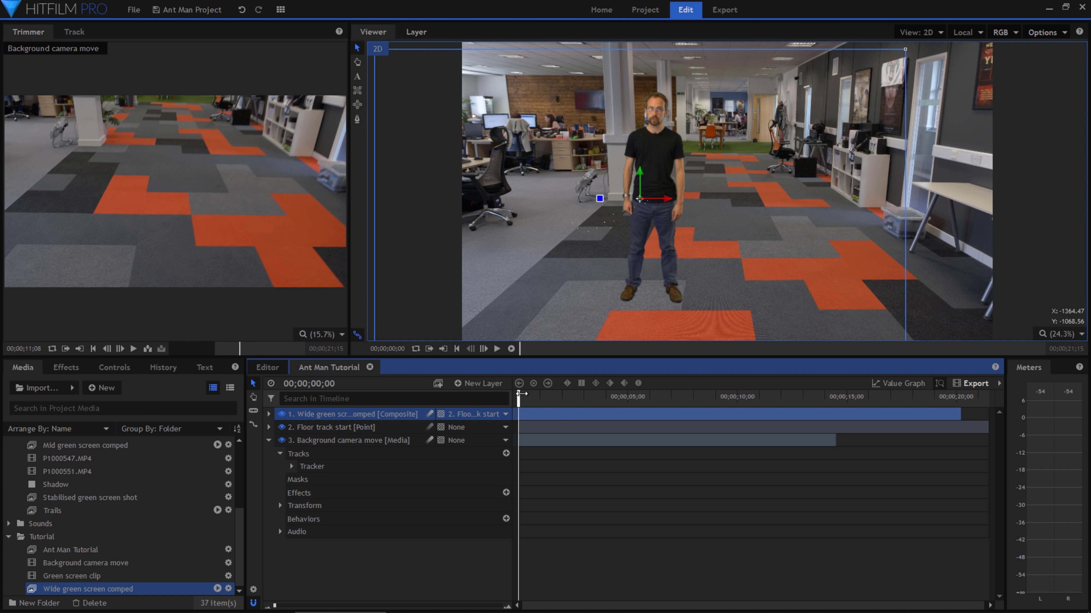
Slice the Wide green screen comped layer in two at 00;00;02;08.
{"action": "left_click_drag", "start_coordinate": [518, 398], "coordinate": [570, 407]}
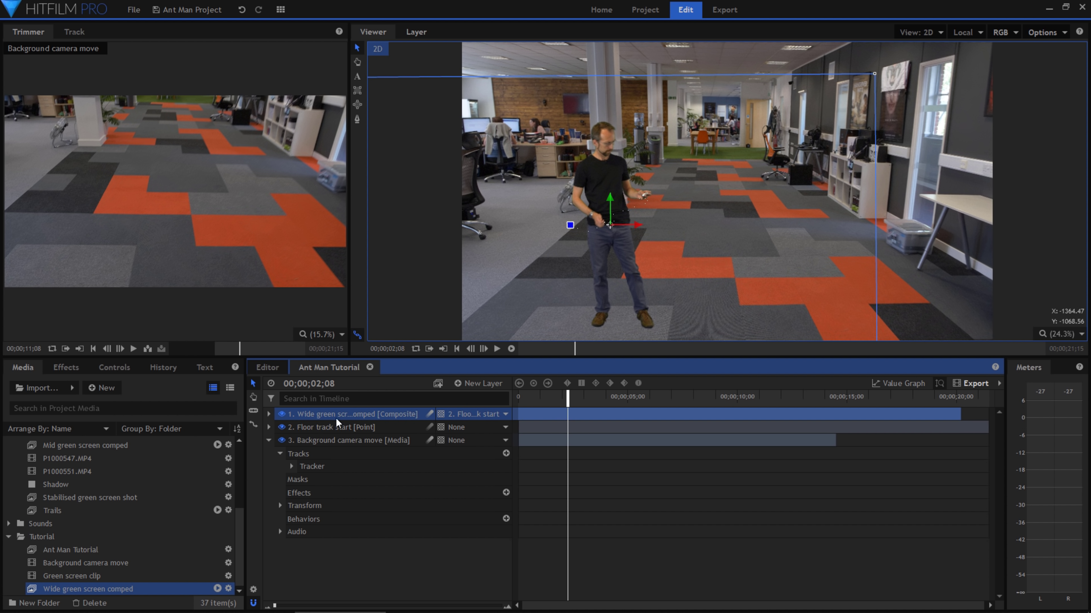
{"action": "left_click", "coordinate": [254, 411]}
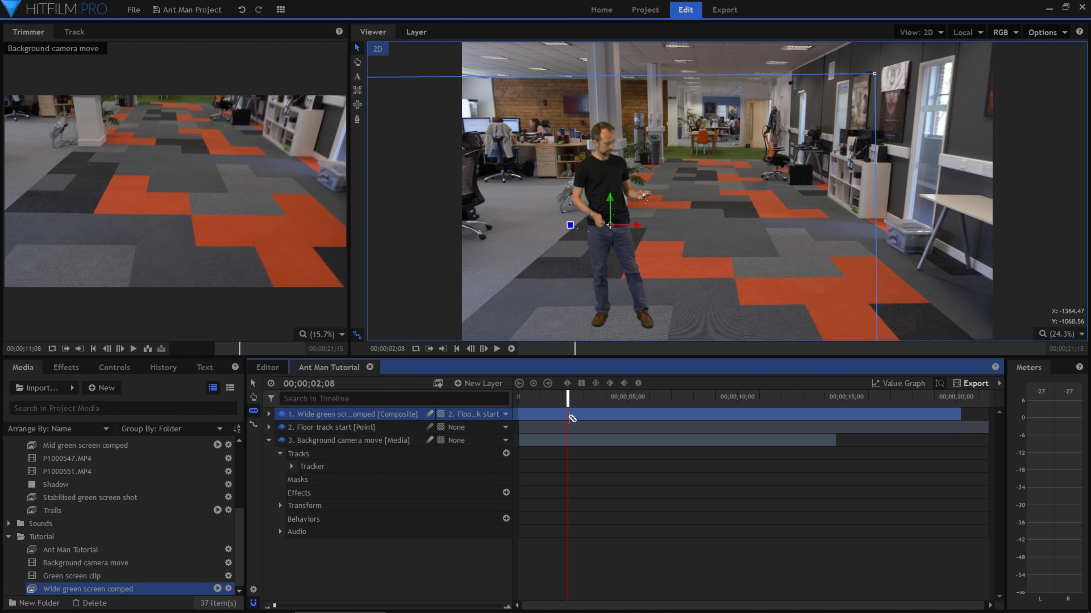
{"action": "left_click", "coordinate": [571, 417]}
Create another point layer and name it Animation.
{"action": "left_click", "coordinate": [494, 386]}
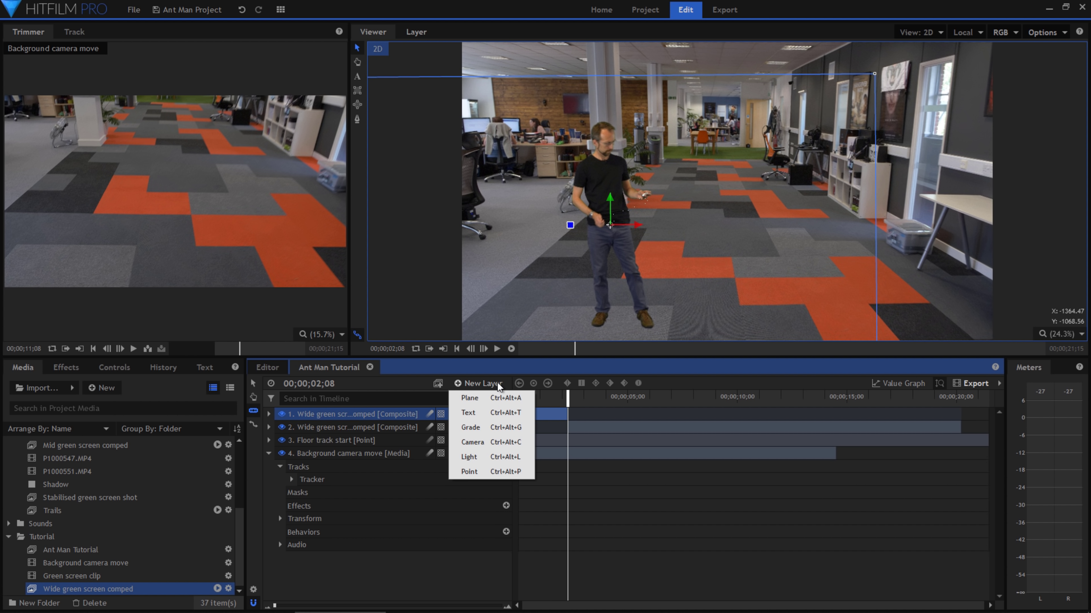
{"action": "left_click", "coordinate": [494, 472]}
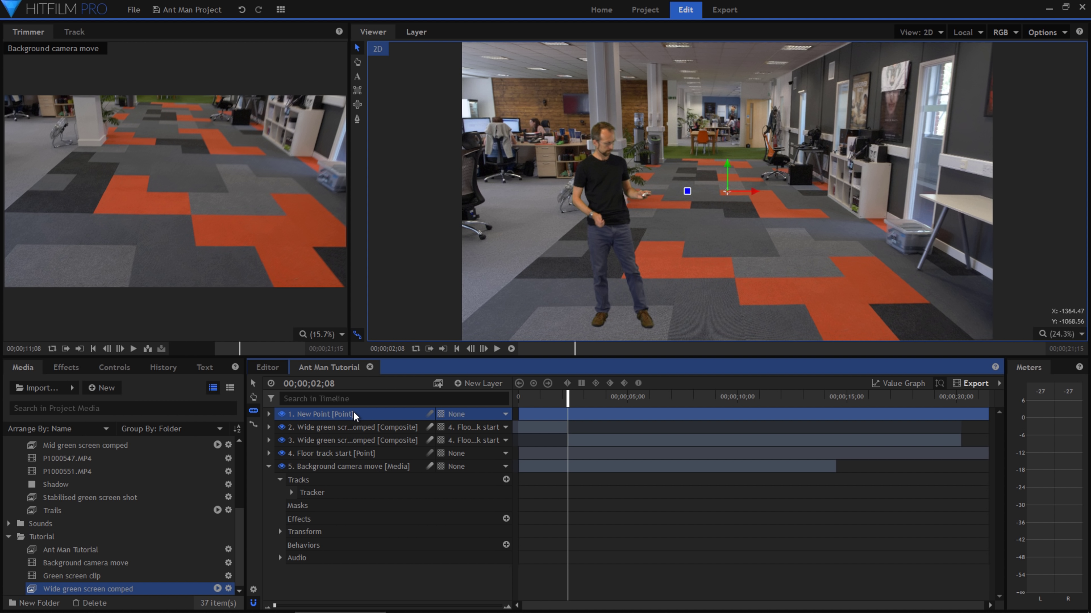
{"action": "double_click", "coordinate": [354, 412]}
{"action": "type", "text": "Animation"}
{"action": "key", "text": "Return"}
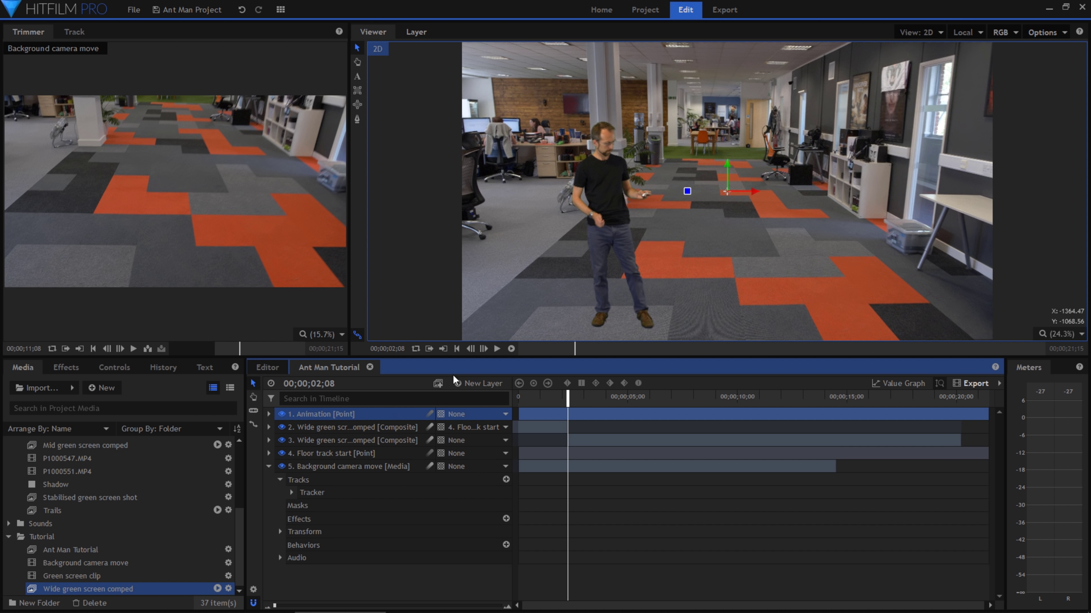
Move the Animation point onto the man's torso and parent the second Wide green screen comped segment to it.
{"action": "left_click_drag", "start_coordinate": [727, 192], "coordinate": [621, 202]}
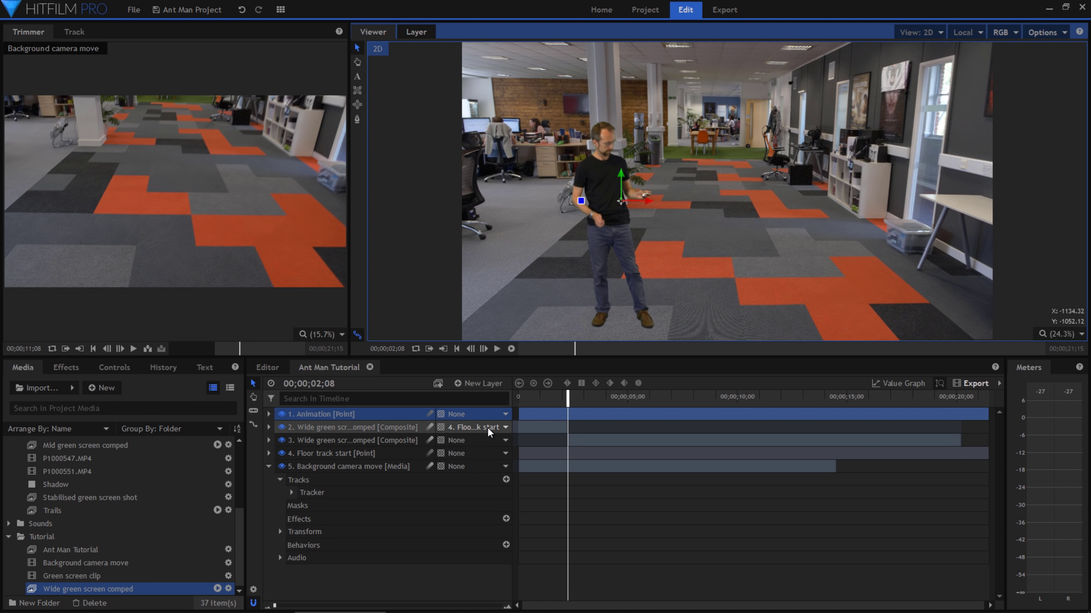
{"action": "left_click", "coordinate": [470, 442]}
{"action": "left_click", "coordinate": [472, 456]}
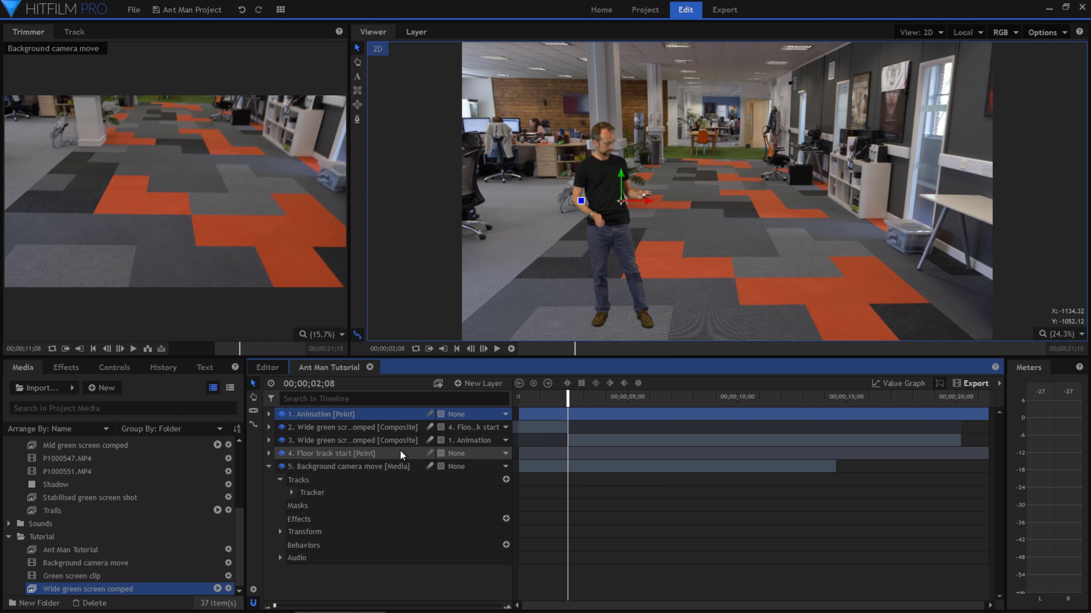
{"action": "left_click", "coordinate": [624, 208]}
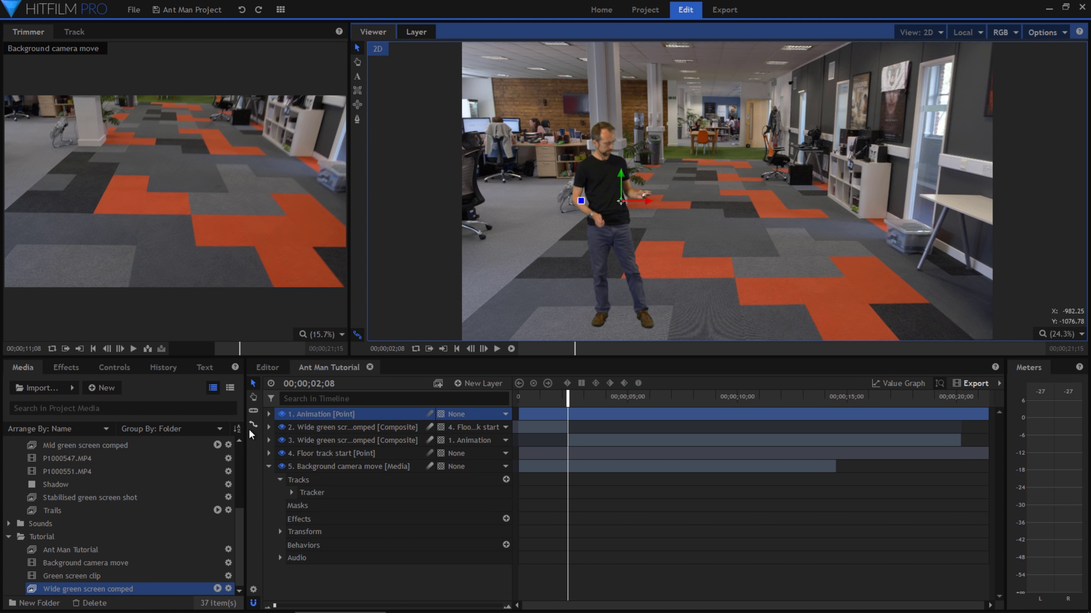
Enable keyframing for the Animation point's Position and Scale at 00;00;02;08.
{"action": "left_click", "coordinate": [268, 414]}
{"action": "left_click", "coordinate": [281, 428]}
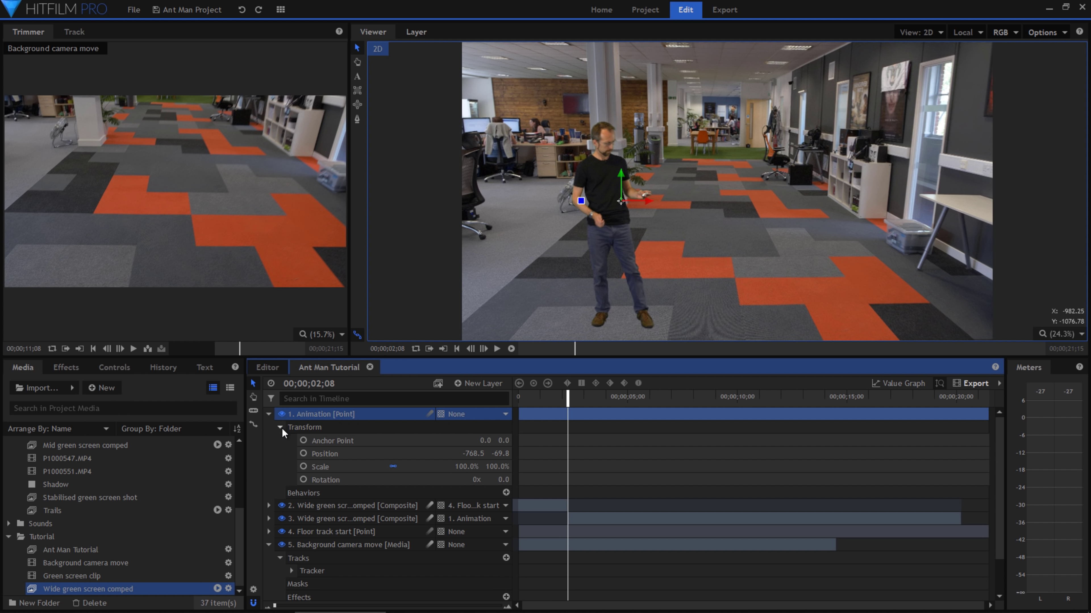
{"action": "left_click", "coordinate": [303, 453]}
{"action": "left_click", "coordinate": [303, 466]}
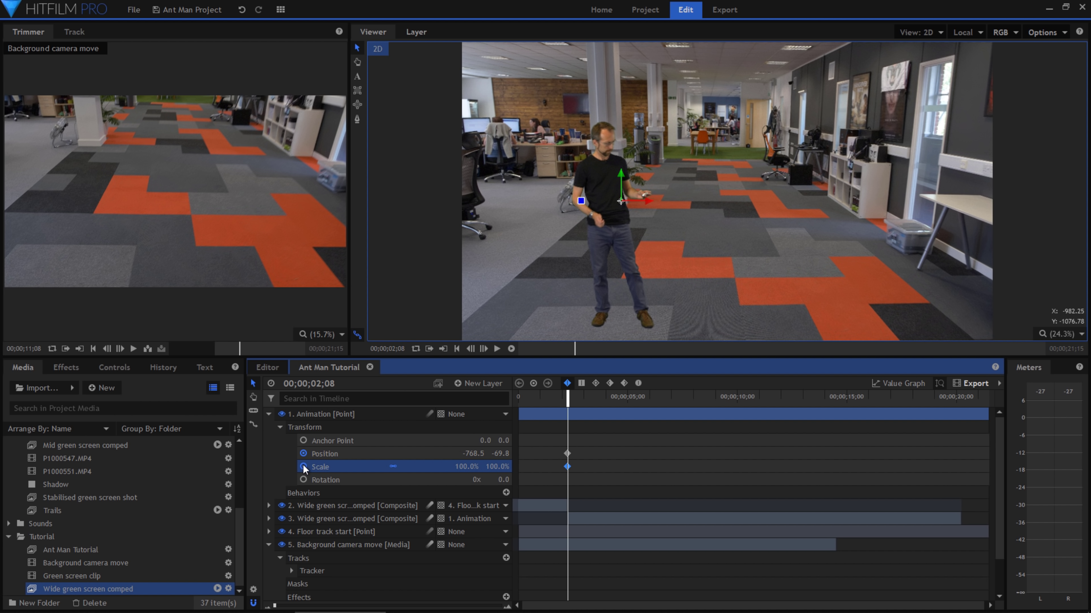
At 00;00;03;08, keyframe the Animation point at the far end of the office, position about -267.1, 735.6, with scale 24%.
{"action": "left_click_drag", "start_coordinate": [568, 402], "coordinate": [590, 402]}
{"action": "left_click_drag", "start_coordinate": [624, 232], "coordinate": [680, 152]}
{"action": "left_click_drag", "start_coordinate": [468, 466], "coordinate": [442, 467]}
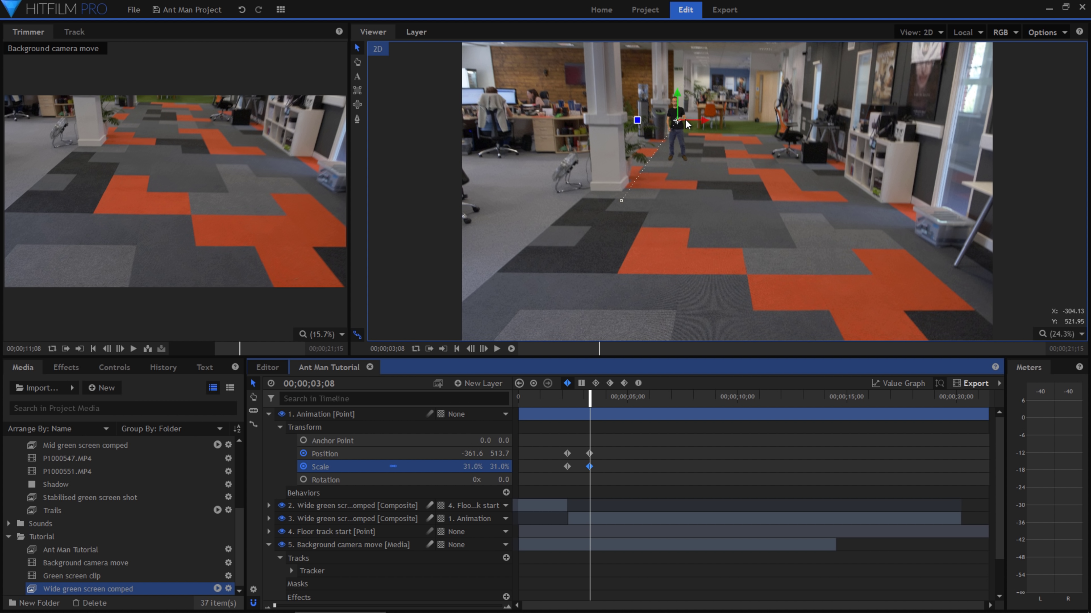
{"action": "left_click_drag", "start_coordinate": [676, 125], "coordinate": [689, 97]}
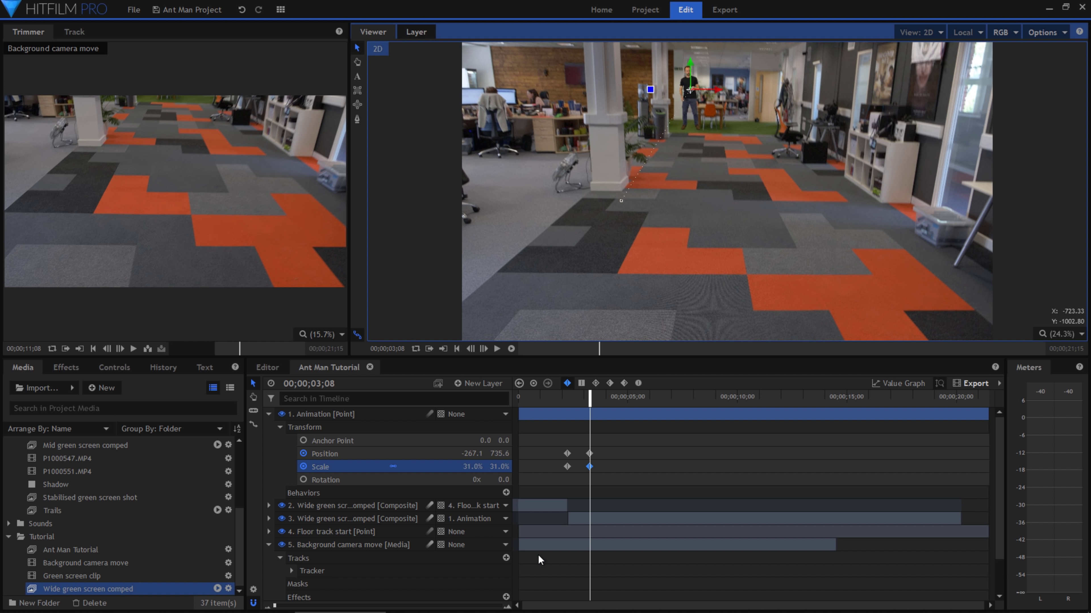
{"action": "left_click_drag", "start_coordinate": [471, 467], "coordinate": [467, 467]}
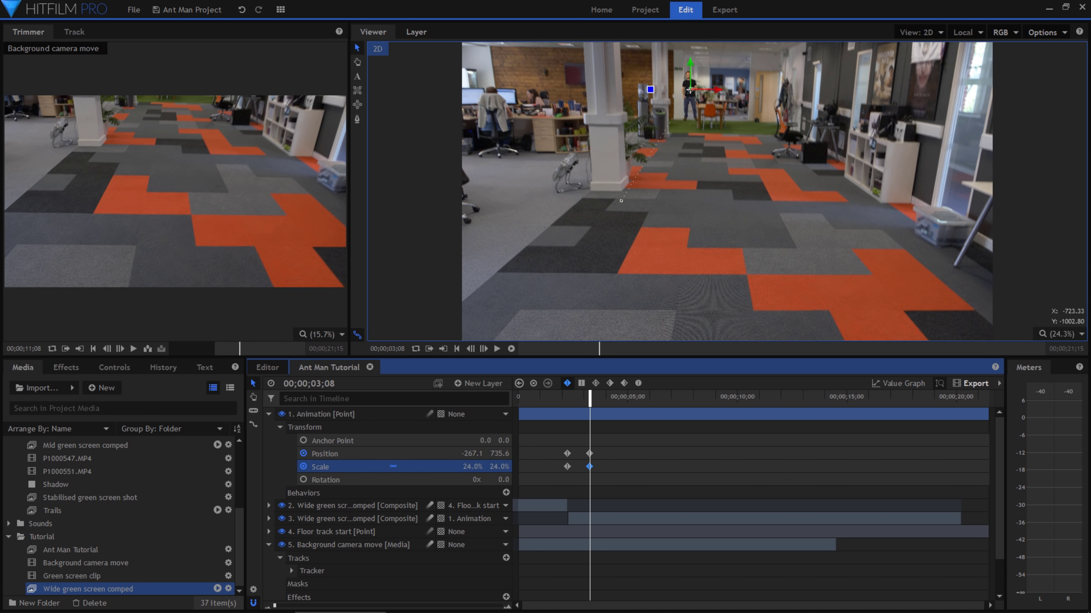
{"action": "left_click", "coordinate": [570, 397]}
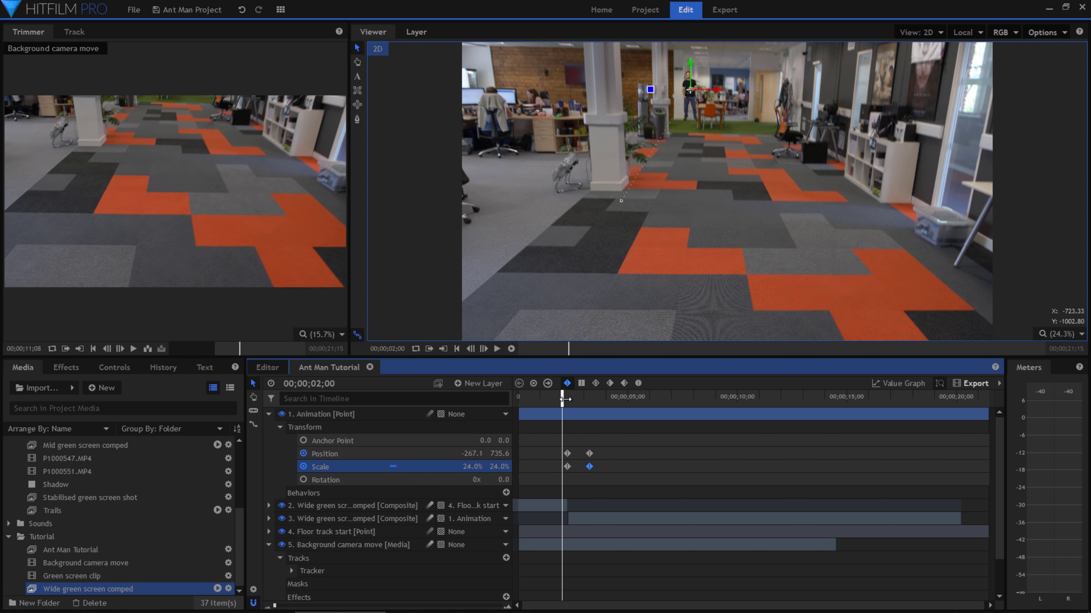
Keyframe the Animation point at 00;00;04;07 with position about -234.2, 1019.2 and scale 17%, and at 00;00;05;24 with position about -275.3, 365.7.
{"action": "left_click_drag", "start_coordinate": [570, 400], "coordinate": [610, 401]}
{"action": "left_click_drag", "start_coordinate": [690, 96], "coordinate": [696, 56]}
{"action": "left_click", "coordinate": [456, 469]}
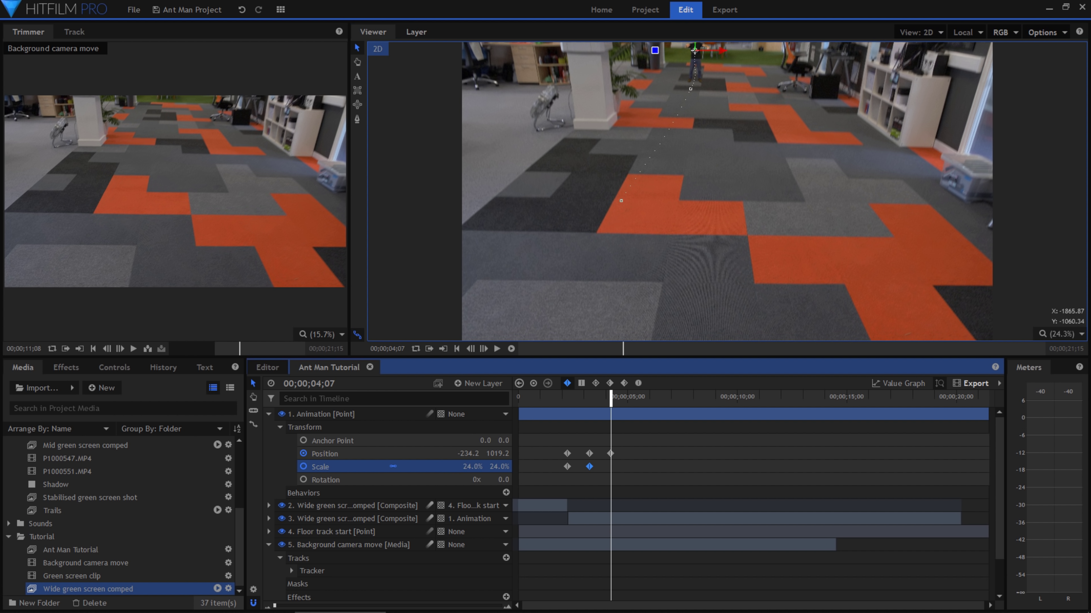
{"action": "left_click_drag", "start_coordinate": [472, 466], "coordinate": [469, 467]}
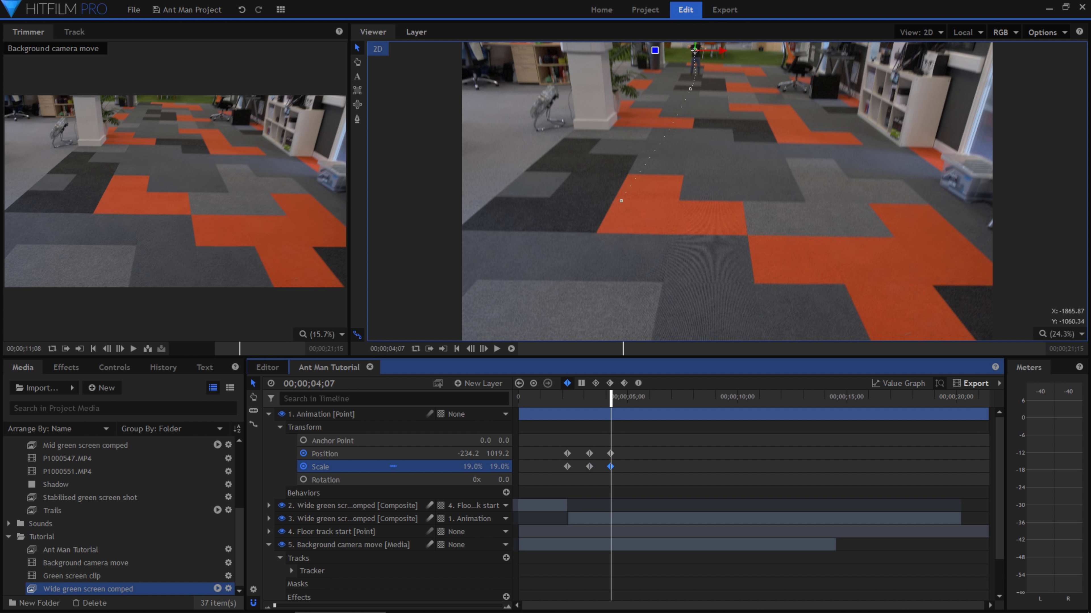
{"action": "left_click", "coordinate": [645, 401]}
{"action": "left_click_drag", "start_coordinate": [695, 56], "coordinate": [689, 144]}
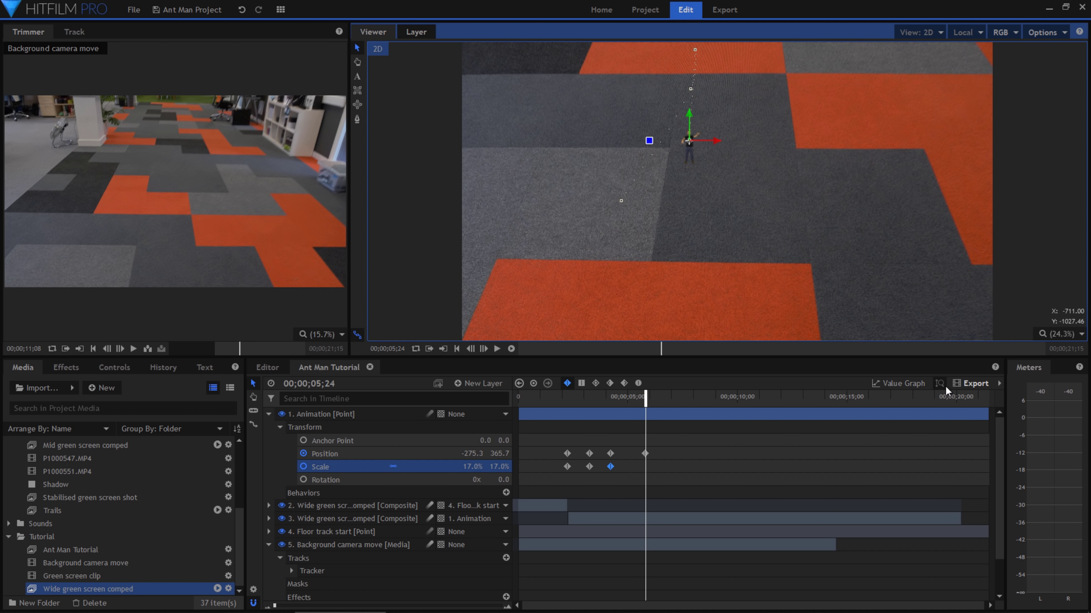
Show the Animation point's Scale in the value graph and shift its keyframes slightly later, the second to about 00;00;03;12.
{"action": "left_click", "coordinate": [906, 386]}
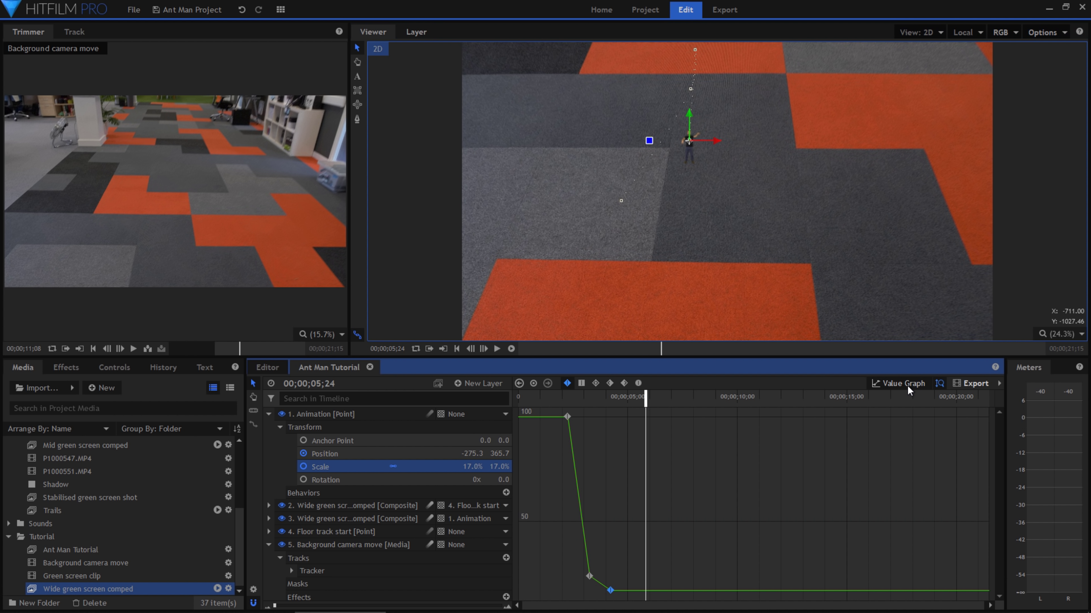
{"action": "left_click", "coordinate": [556, 400]}
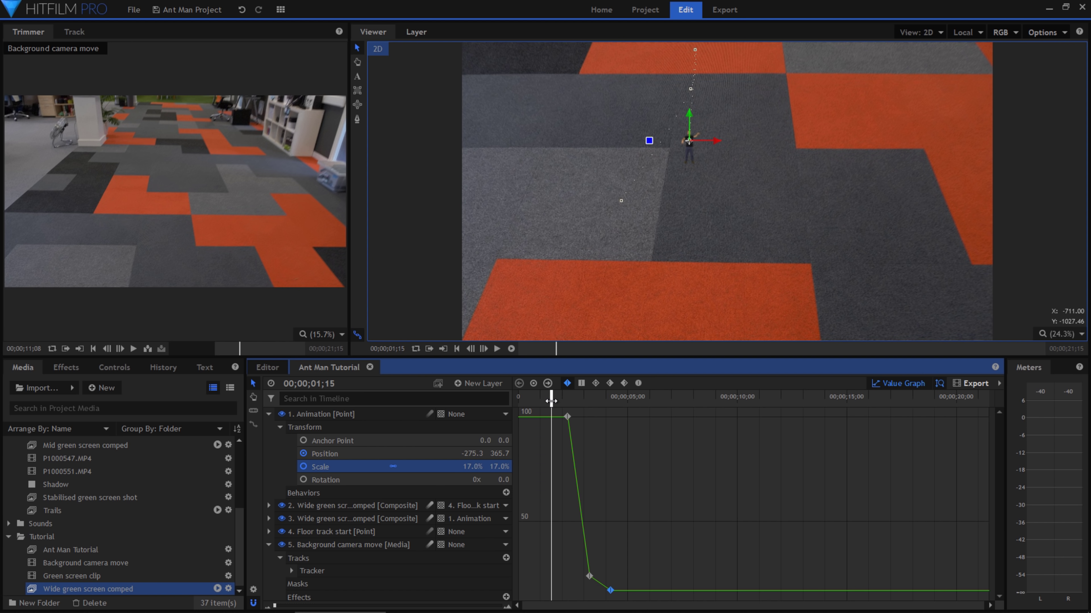
{"action": "left_click_drag", "start_coordinate": [556, 401], "coordinate": [584, 404]}
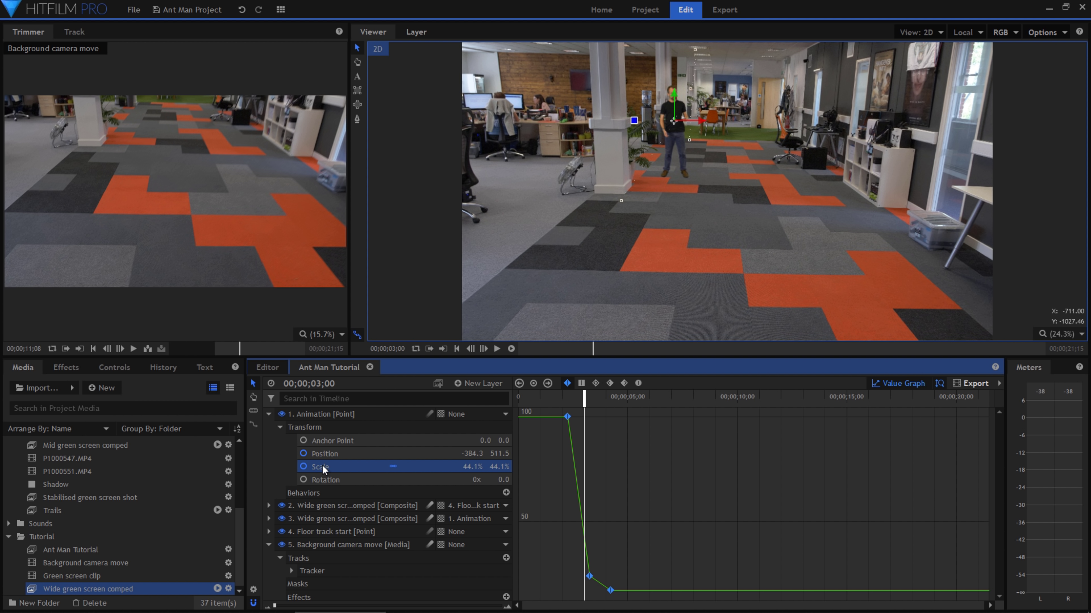
{"action": "left_click", "coordinate": [324, 454]}
{"action": "left_click", "coordinate": [327, 468]}
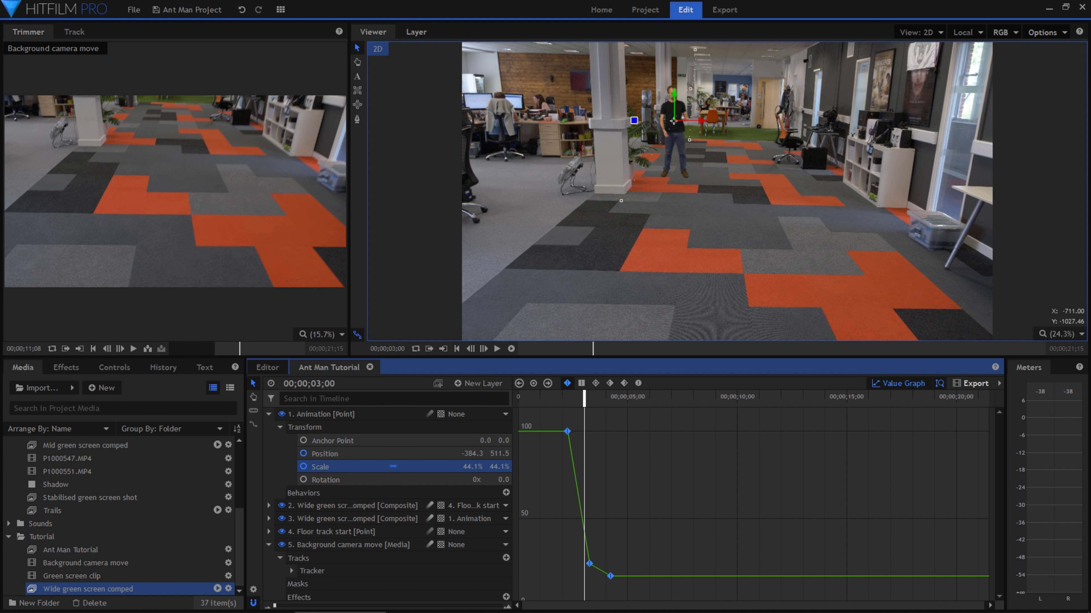
{"action": "left_click_drag", "start_coordinate": [274, 607], "coordinate": [312, 609]}
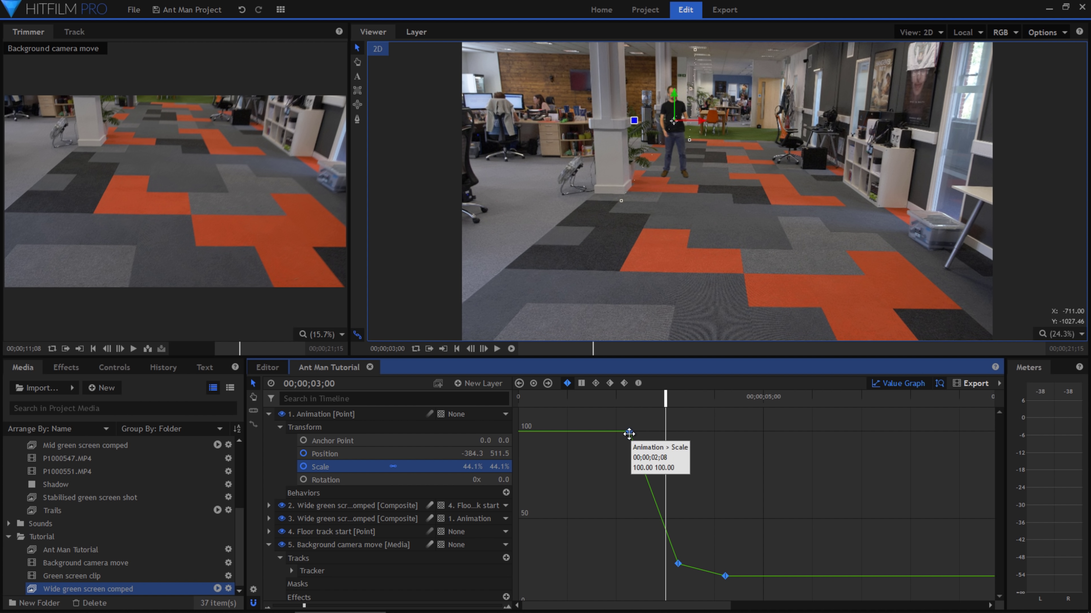
{"action": "mouse_move", "coordinate": [681, 564]}
{"action": "left_mouse_down"}
{"action": "mouse_move", "coordinate": [694, 565]}
{"action": "mouse_move", "coordinate": [684, 565]}
{"action": "left_mouse_up"}
{"action": "left_click", "coordinate": [745, 552]}
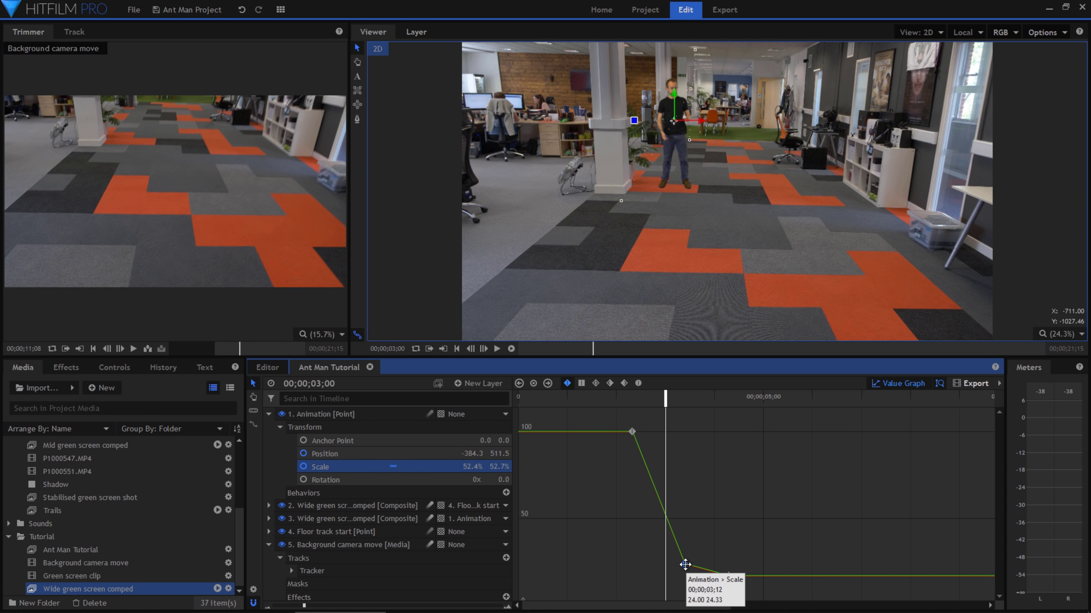
{"action": "left_click_drag", "start_coordinate": [681, 565], "coordinate": [685, 564]}
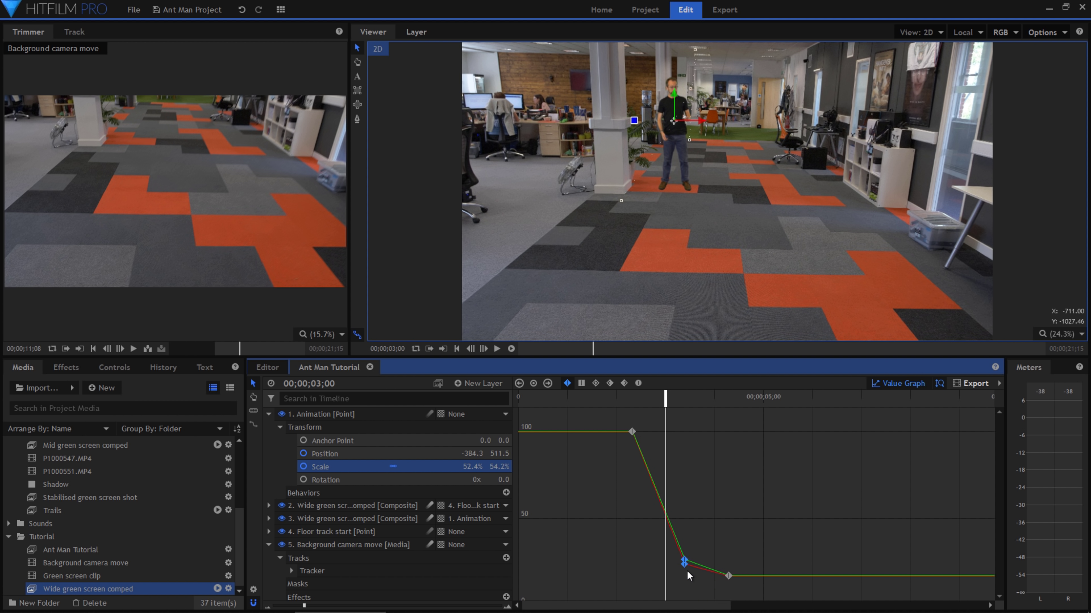
Give the second Scale keyframe Manual Bezier temporal interpolation and nudge it slightly earlier to ease the shrink.
{"action": "right_click", "coordinate": [684, 562]}
{"action": "mouse_move", "coordinate": [765, 525]}
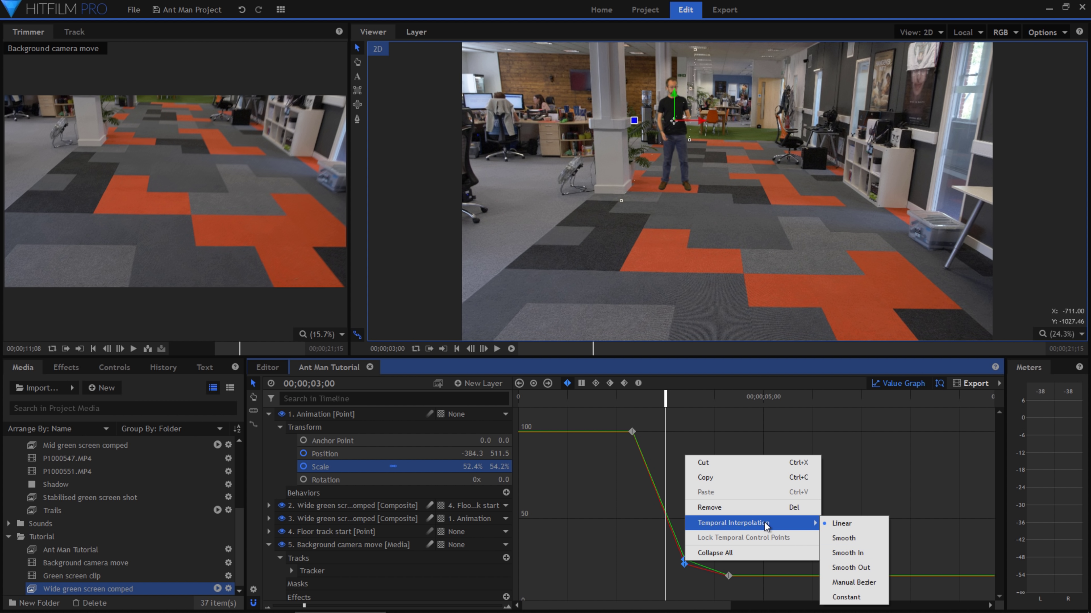
{"action": "left_click", "coordinate": [857, 583]}
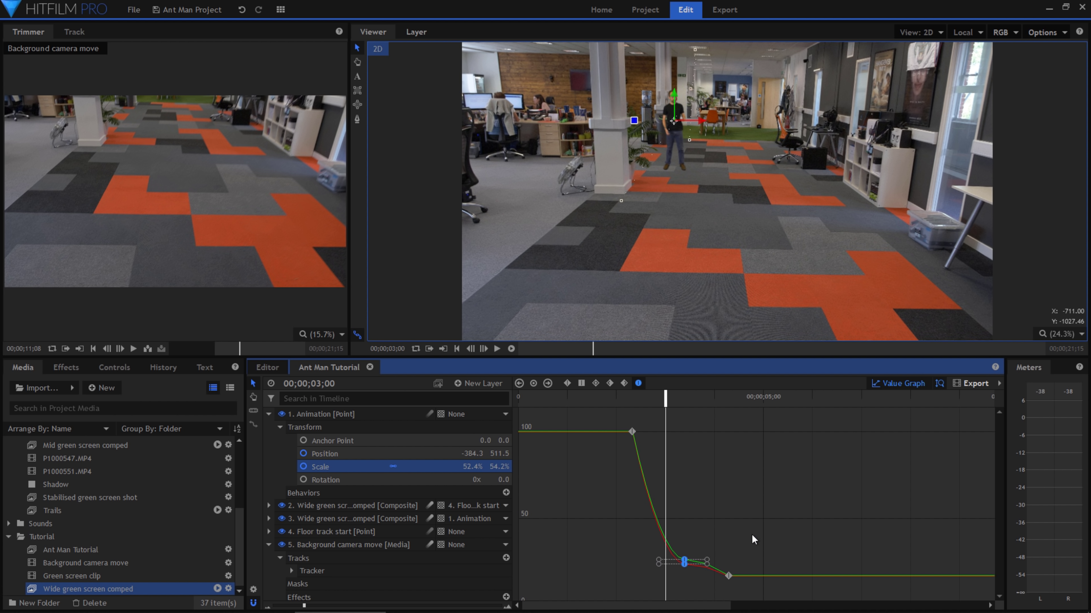
{"action": "left_click", "coordinate": [684, 562]}
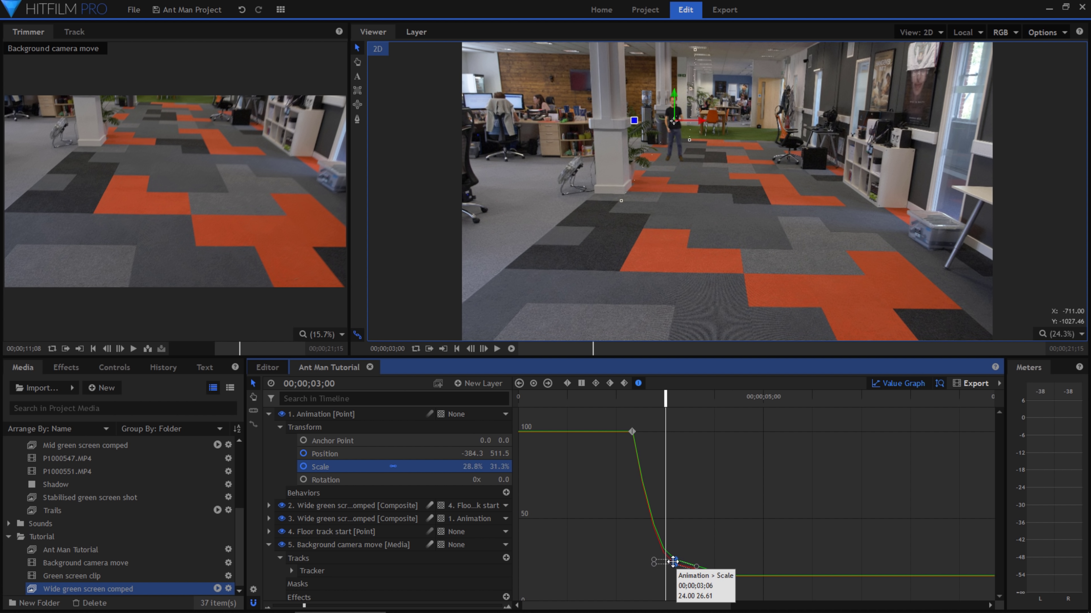
{"action": "left_click_drag", "start_coordinate": [677, 562], "coordinate": [680, 561]}
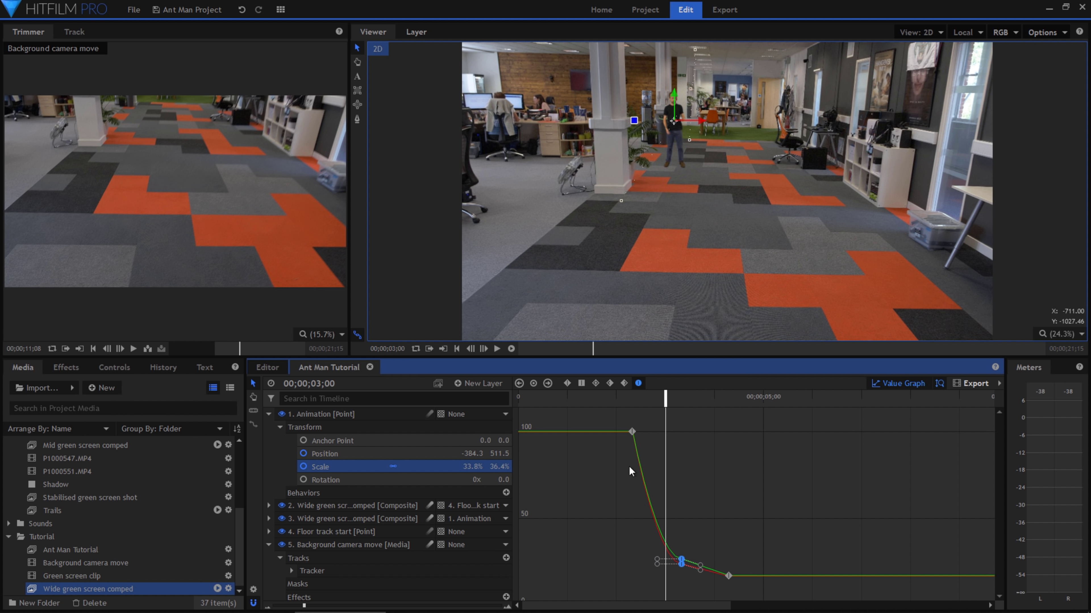
At 00;00;06;13, keyframe the Animation point's Position further down the floor, at about -267.1, -69.8.
{"action": "left_click_drag", "start_coordinate": [609, 397], "coordinate": [833, 404]}
{"action": "left_click", "coordinate": [385, 455]}
{"action": "left_click_drag", "start_coordinate": [692, 146], "coordinate": [692, 199]}
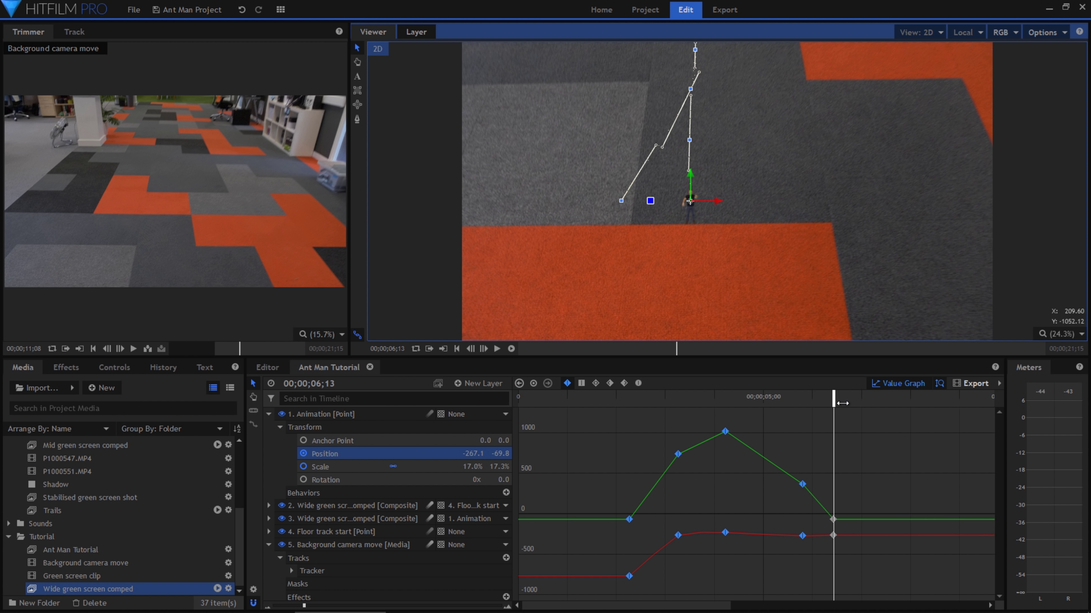
Move the last Position keyframe to about 00;00;06;06 with a value of about -246.1, -69.8, and close the value graph.
{"action": "left_click_drag", "start_coordinate": [623, 397], "coordinate": [824, 413]}
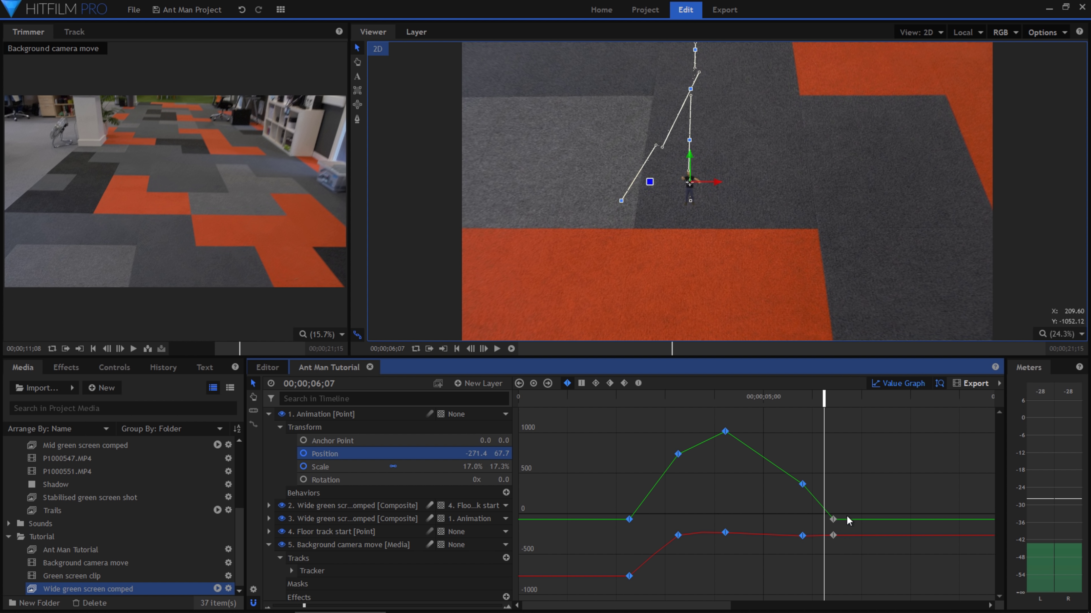
{"action": "left_click_drag", "start_coordinate": [834, 532], "coordinate": [822, 531]}
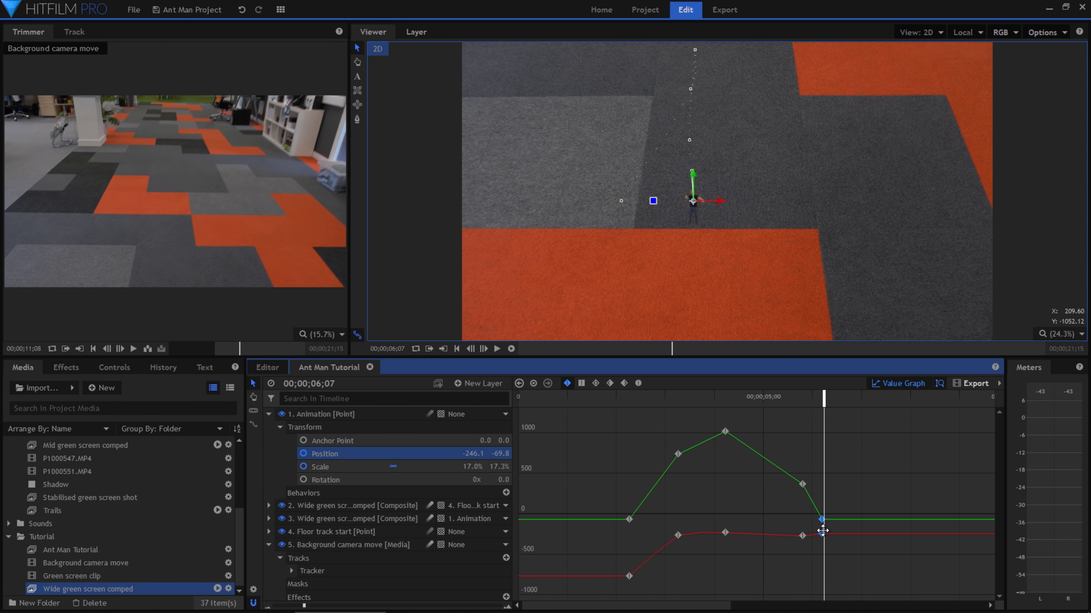
{"action": "left_click", "coordinate": [899, 383]}
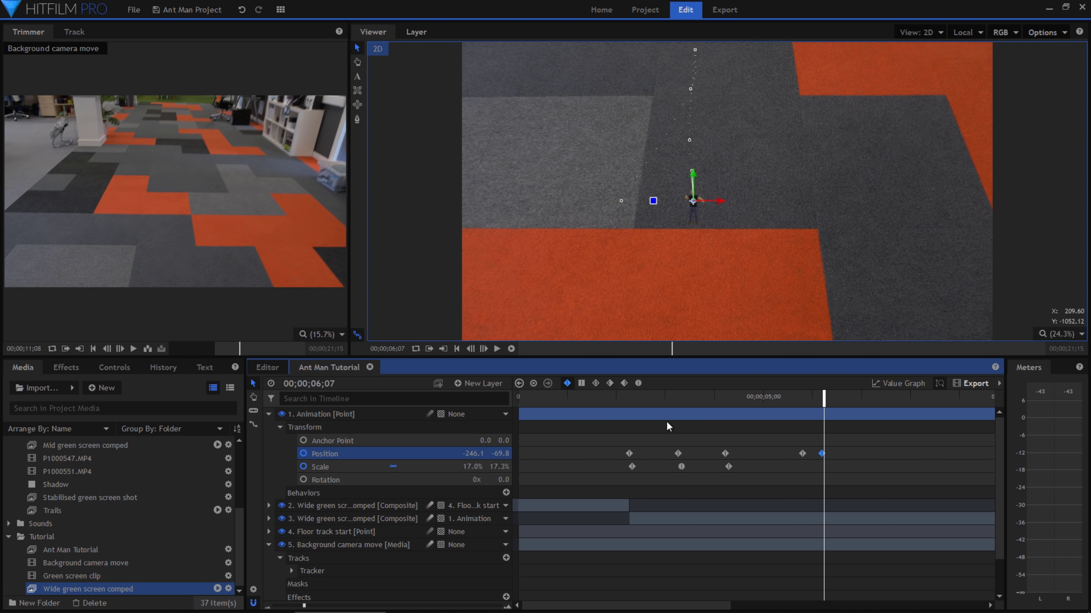
Slice the second Wide green screen comped segment at 00;00;02;23 and slip the remaining piece so the raised-arms pose starts at the cut.
{"action": "left_click_drag", "start_coordinate": [631, 395], "coordinate": [654, 395]}
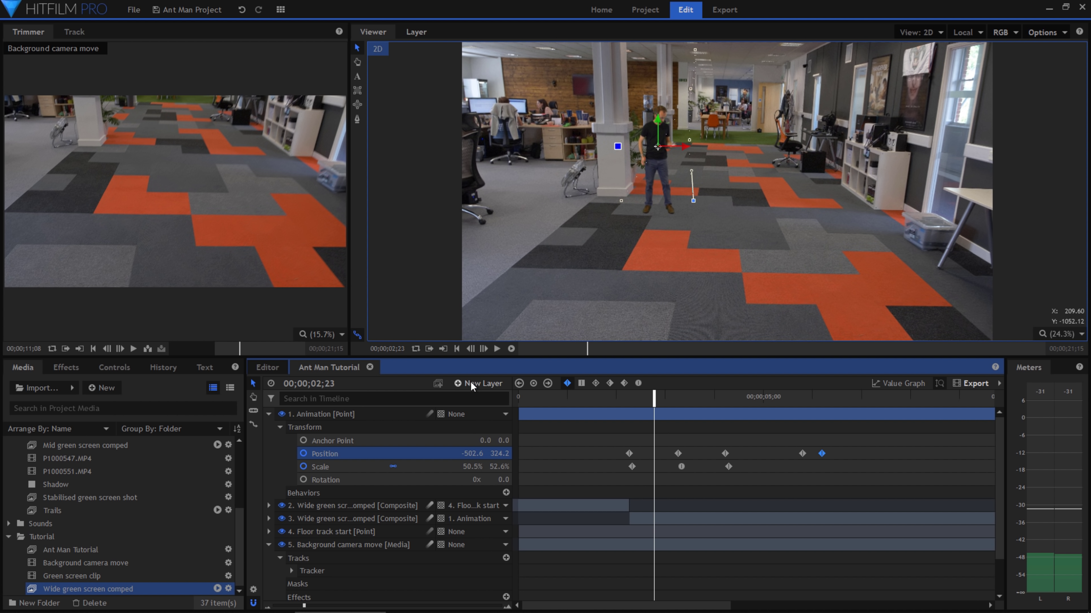
{"action": "left_click", "coordinate": [651, 518]}
{"action": "key", "text": "ctrl+shift+d"}
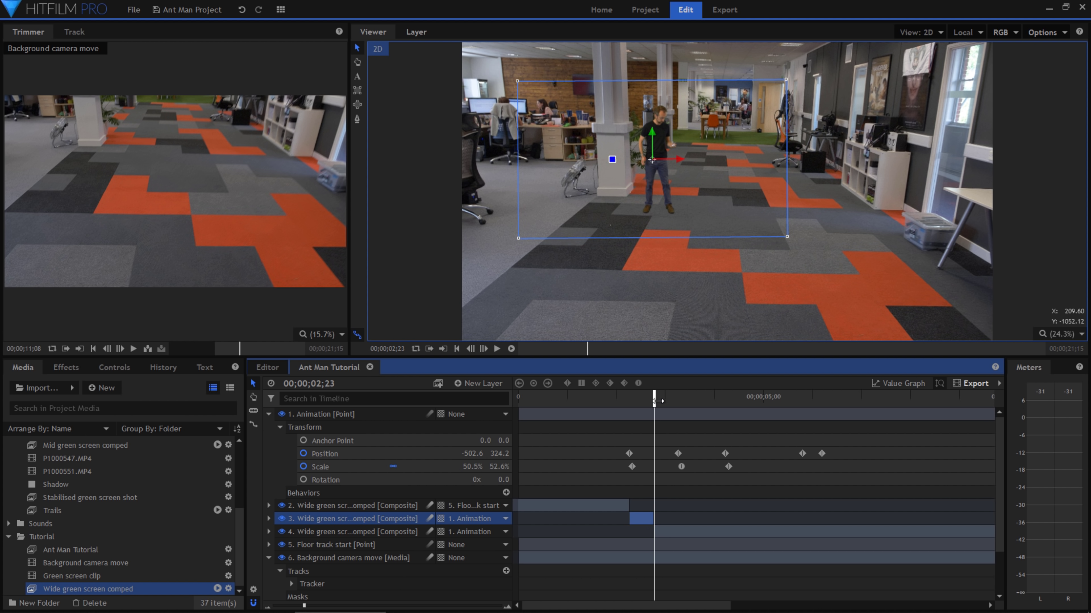
{"action": "left_click", "coordinate": [714, 531]}
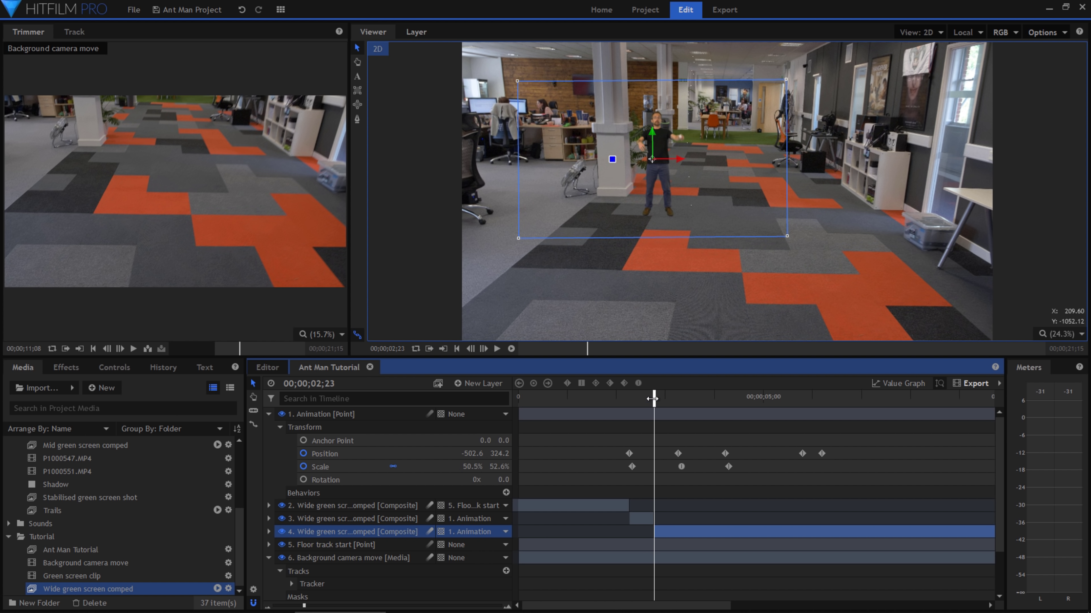
Slice the last Wide green screen comped segment at 00;00;06;06, slide the new piece earlier and trim its start back to the cut.
{"action": "left_click_drag", "start_coordinate": [654, 401], "coordinate": [822, 404]}
{"action": "key", "text": "c"}
{"action": "left_click", "coordinate": [822, 531]}
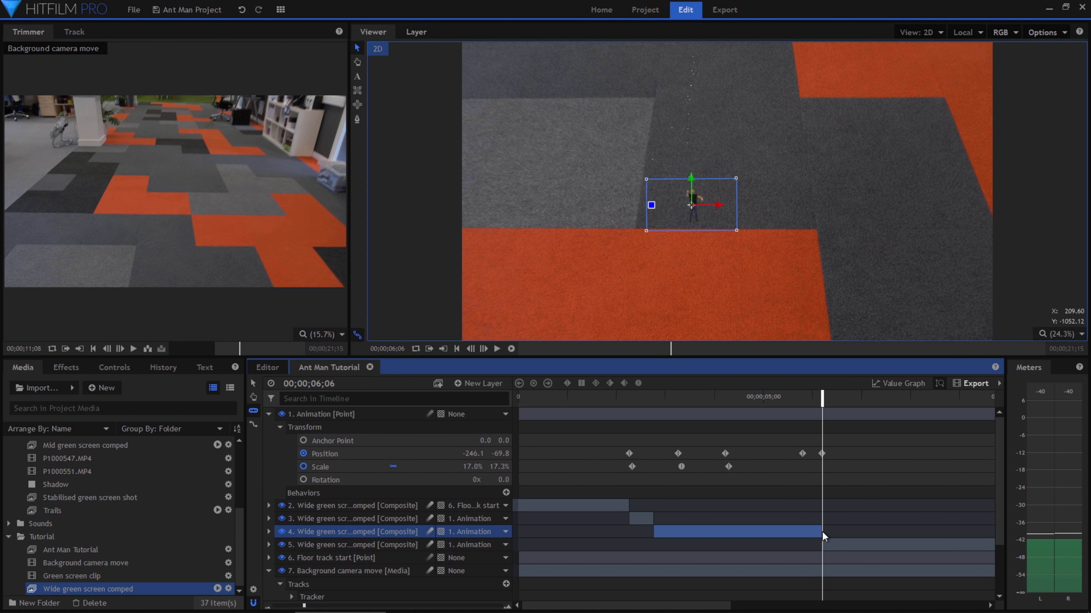
{"action": "left_click_drag", "start_coordinate": [950, 543], "coordinate": [904, 547]}
{"action": "left_click_drag", "start_coordinate": [772, 545], "coordinate": [817, 552]}
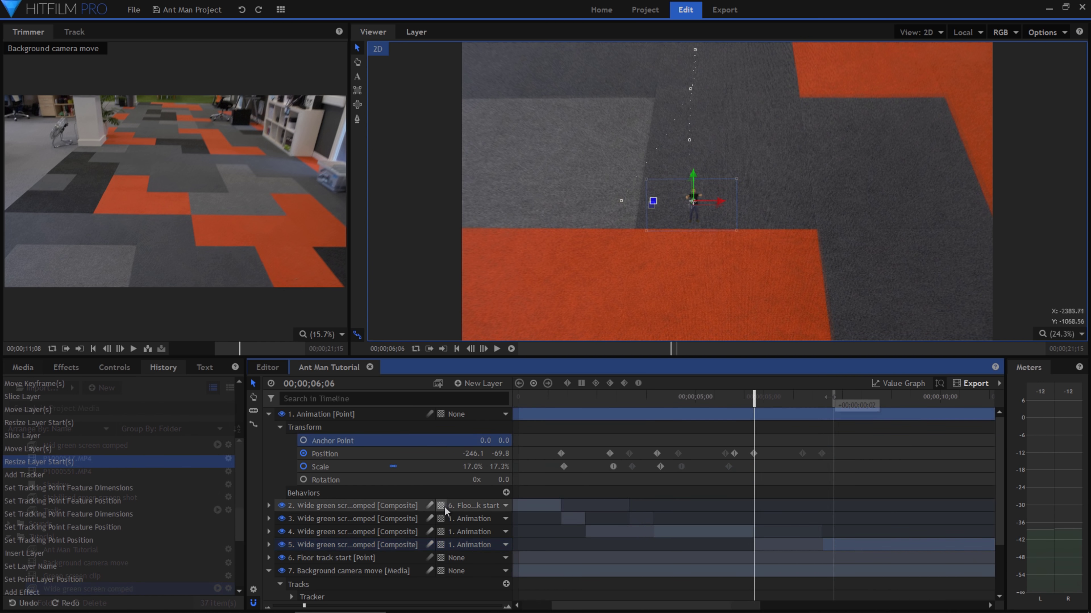
Add a Double Points tracker using Template Match to Background camera move, place both features on the orange tile's edge and track forward.
{"action": "scroll", "coordinate": [444, 507], "scroll_direction": "down", "scroll_amount": 3}
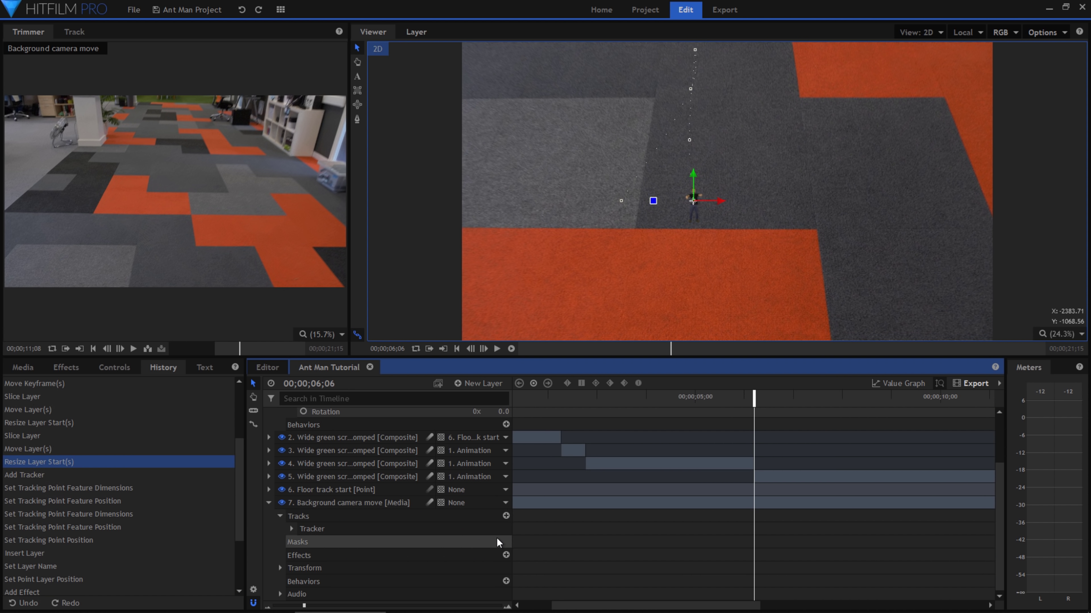
{"action": "left_click", "coordinate": [505, 516]}
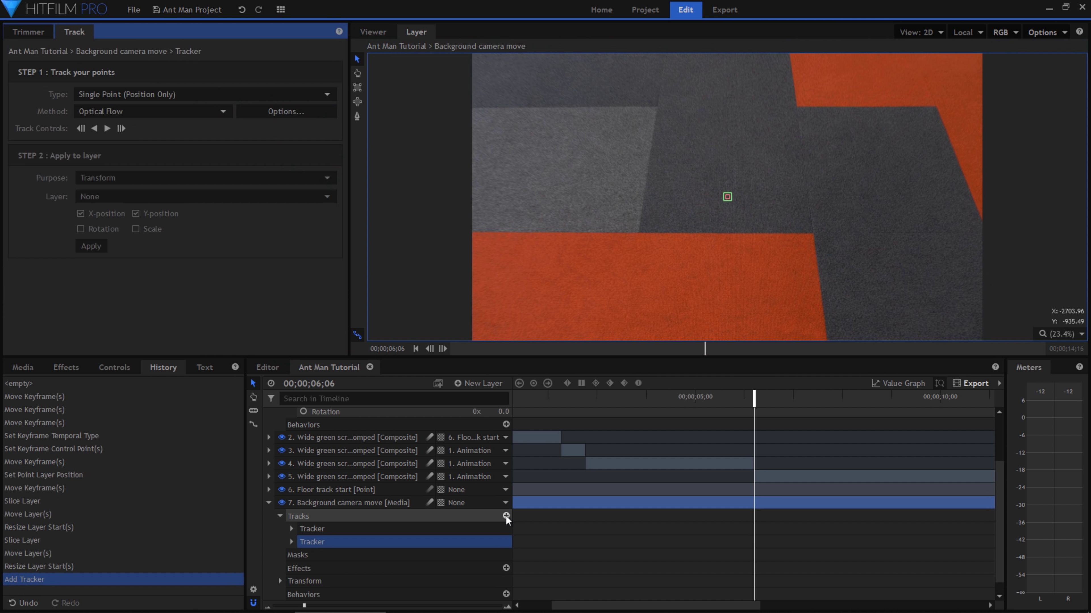
{"action": "scroll", "coordinate": [694, 256], "scroll_direction": "up", "scroll_amount": 3}
{"action": "left_click_drag", "start_coordinate": [738, 161], "coordinate": [567, 251]}
{"action": "left_click", "coordinate": [204, 94]}
{"action": "left_click", "coordinate": [180, 121]}
{"action": "left_click_drag", "start_coordinate": [767, 141], "coordinate": [984, 264]}
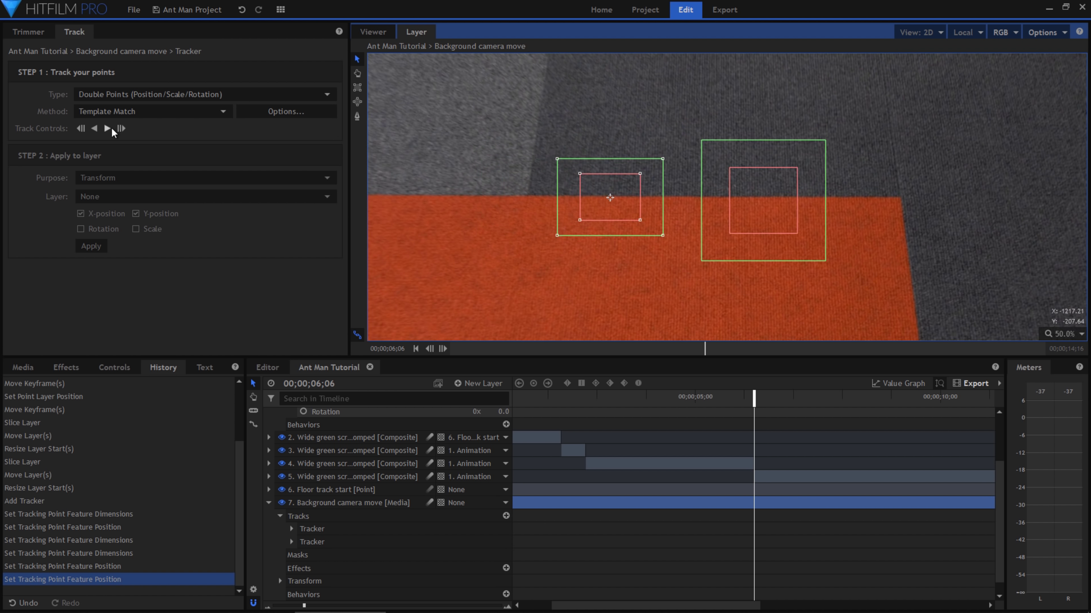
{"action": "left_click", "coordinate": [107, 129]}
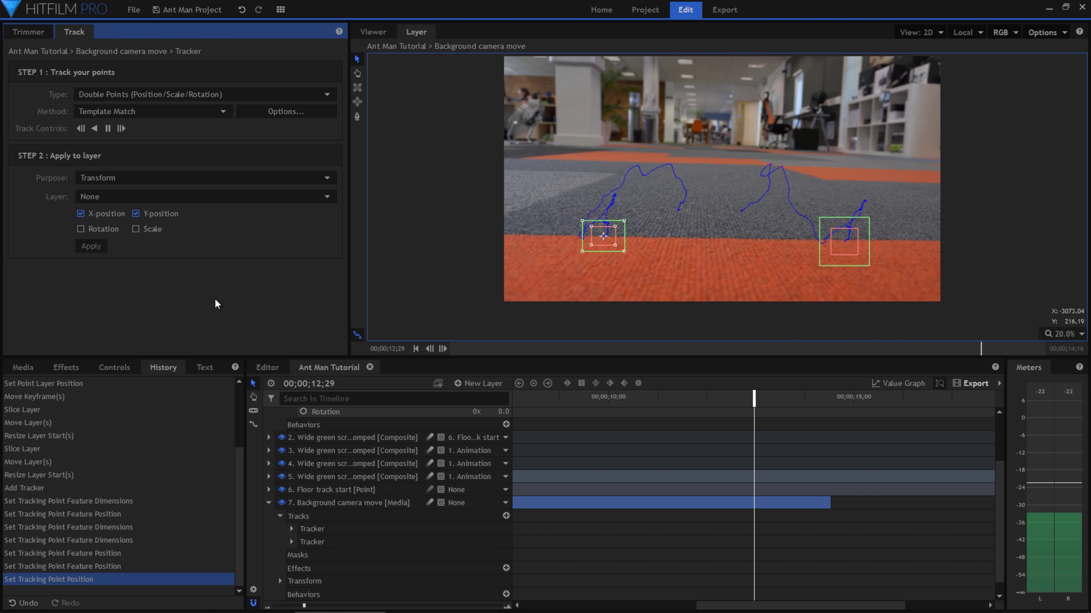
Create a point layer named Floor track end and apply the new tracking data to it.
{"action": "left_click", "coordinate": [487, 389]}
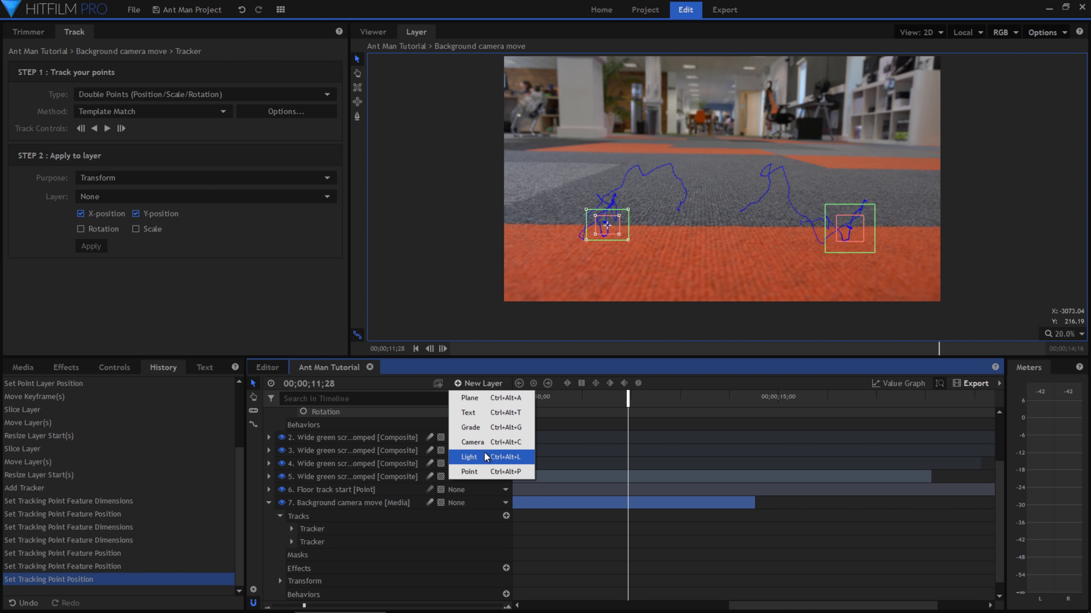
{"action": "left_click", "coordinate": [483, 469]}
{"action": "type", "text": "Floor track end"}
{"action": "key", "text": "Return"}
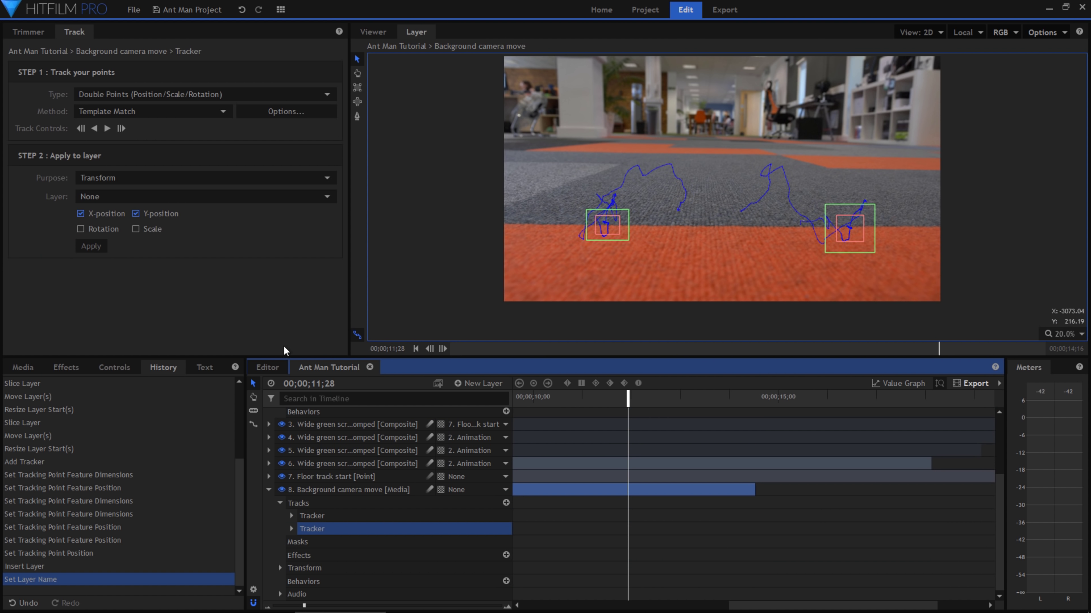
{"action": "left_click", "coordinate": [113, 200]}
{"action": "left_click", "coordinate": [116, 221]}
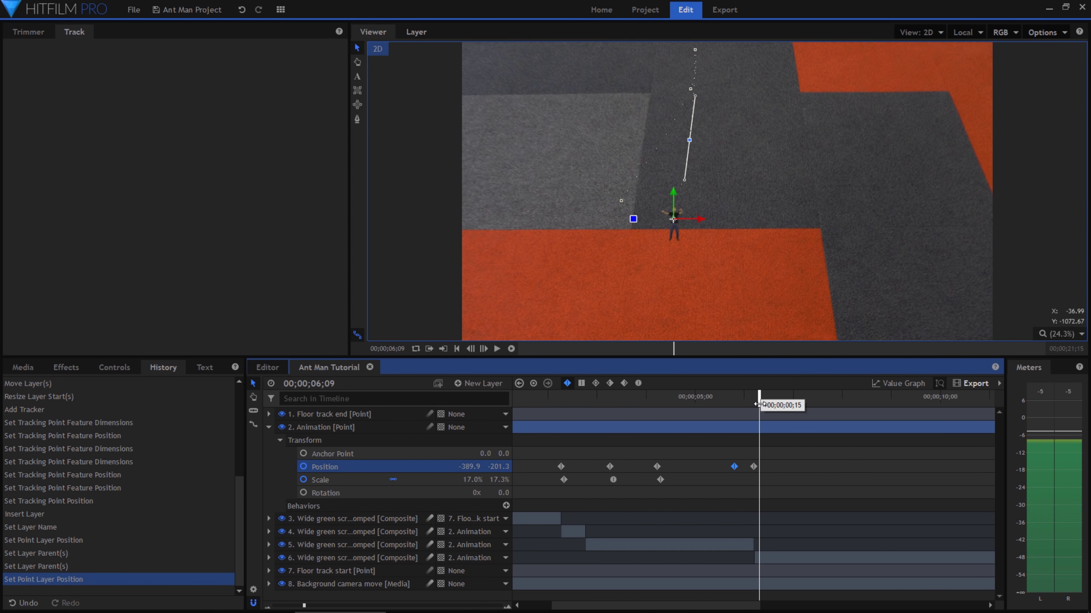
At 00;00;06;06, parent the last Wide green screen comped segment to the Floor track end point and review the motion around the cut.
{"action": "left_click", "coordinate": [480, 557]}
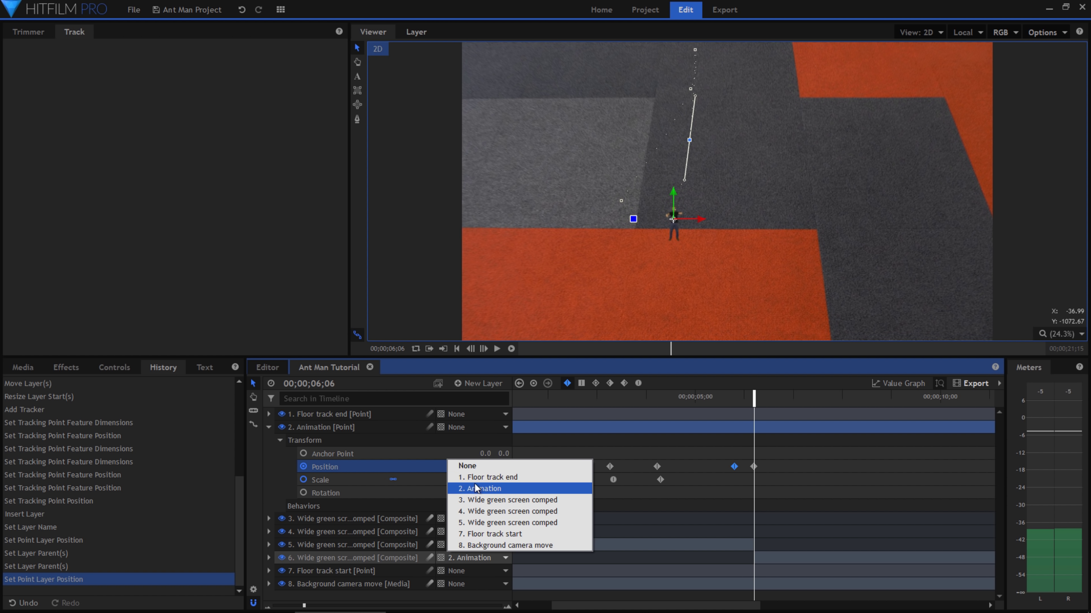
{"action": "left_click", "coordinate": [495, 488]}
{"action": "left_click_drag", "start_coordinate": [753, 393], "coordinate": [876, 405]}
{"action": "left_click_drag", "start_coordinate": [781, 408], "coordinate": [755, 405]}
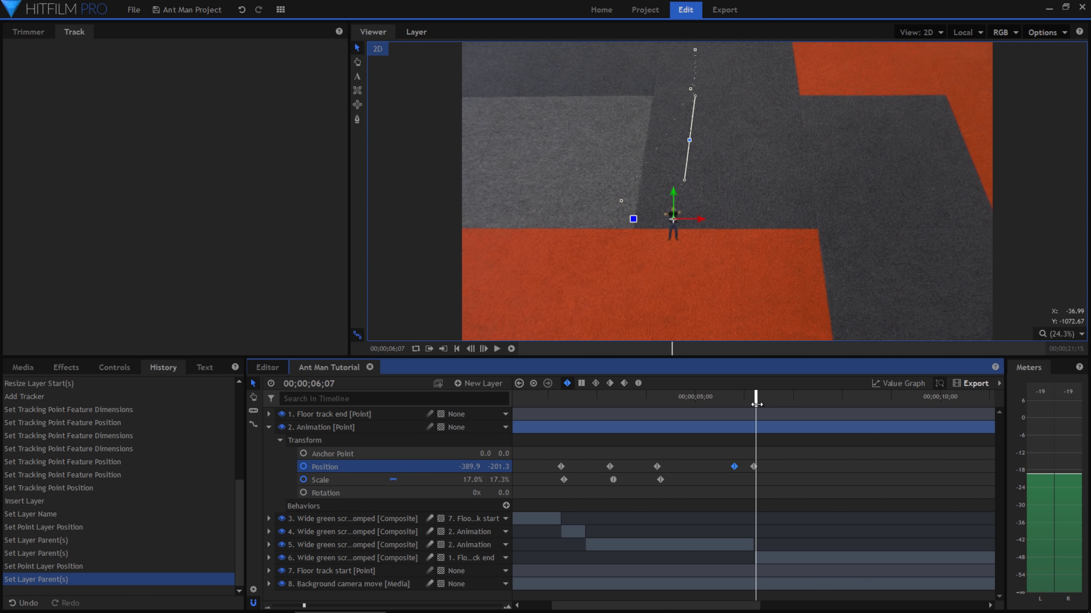
Enable keyframing for the last Wide green screen comped segment's Scale at 00;00;06;07.
{"action": "left_click", "coordinate": [311, 559]}
{"action": "left_click", "coordinate": [269, 557]}
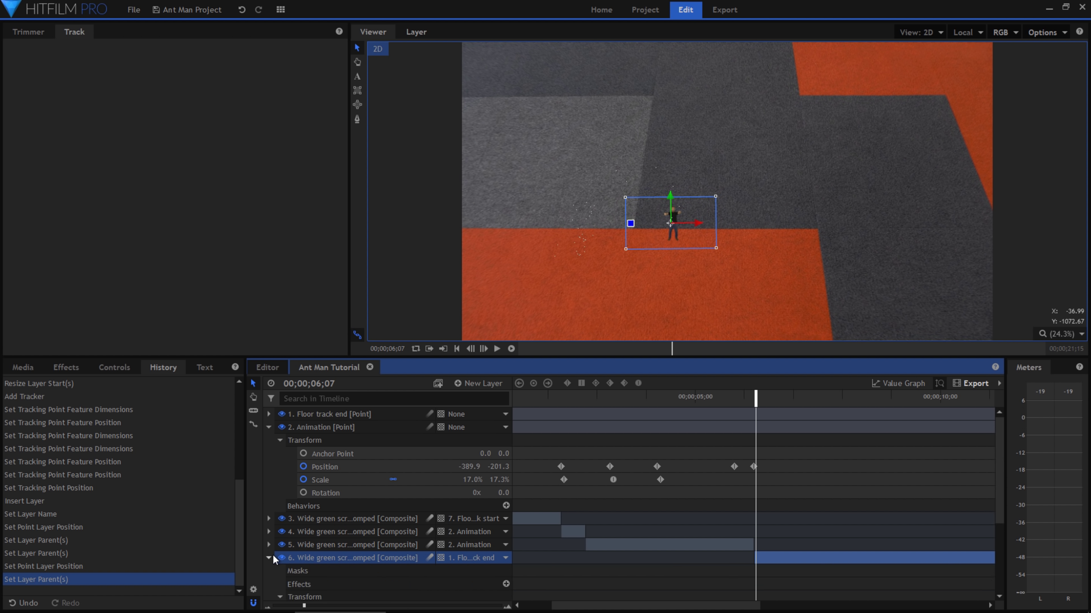
{"action": "scroll", "coordinate": [283, 567], "scroll_direction": "down", "scroll_amount": 3}
{"action": "left_click", "coordinate": [326, 533]}
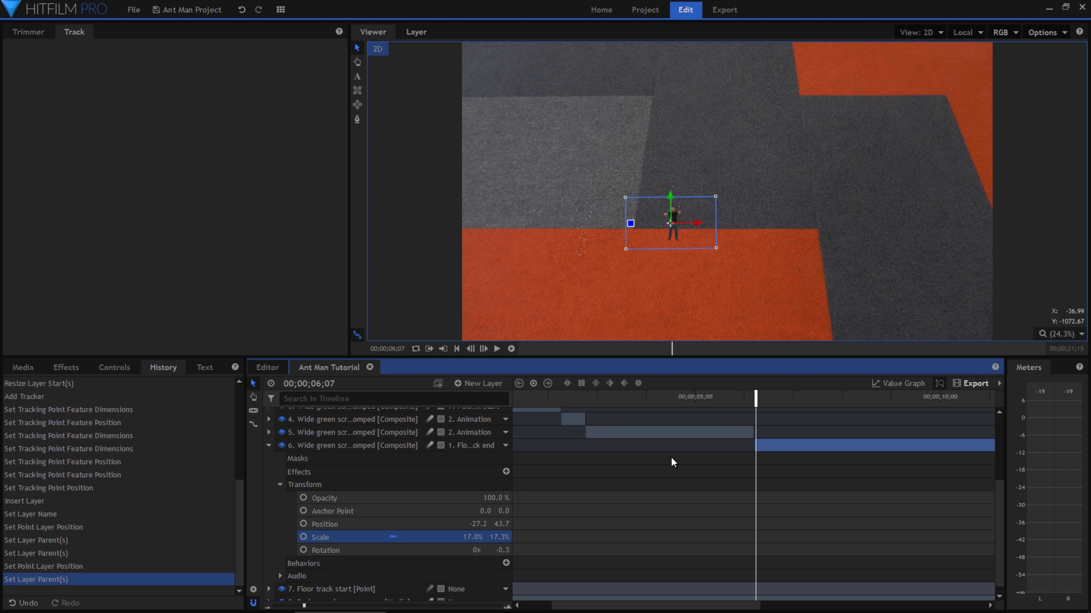
{"action": "left_click", "coordinate": [303, 537]}
Keyframe the last segment's Scale to 23.0% at 00;00;07;06, 41.0% at 00;00;07;27 and 67.0% at 00;00;08;16, then review the growth.
{"action": "left_click_drag", "start_coordinate": [756, 399], "coordinate": [804, 403]}
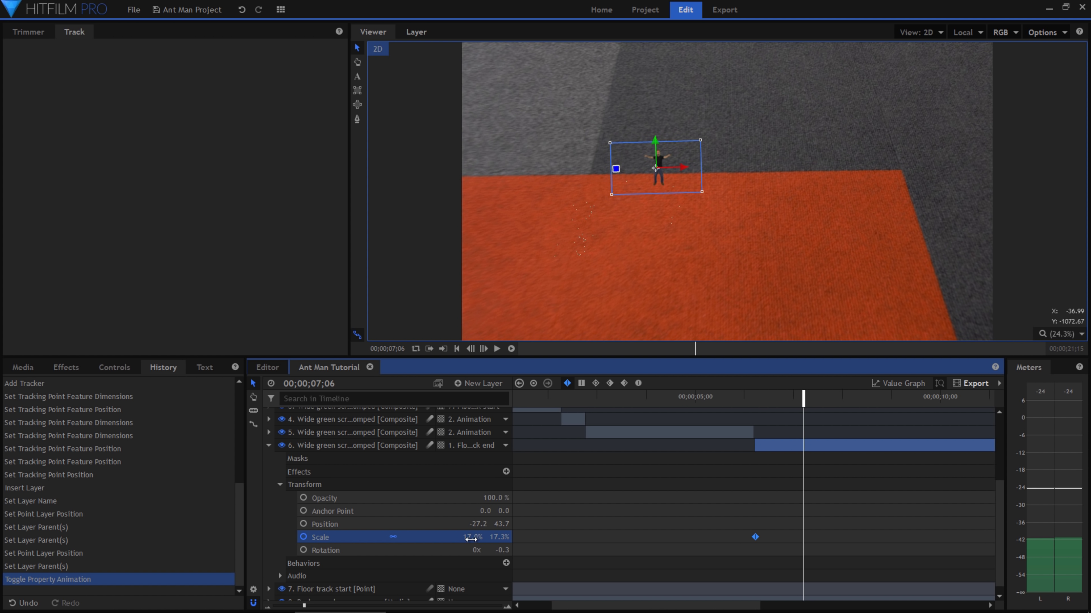
{"action": "left_click_drag", "start_coordinate": [472, 537], "coordinate": [485, 537]}
{"action": "left_click_drag", "start_coordinate": [803, 399], "coordinate": [837, 400]}
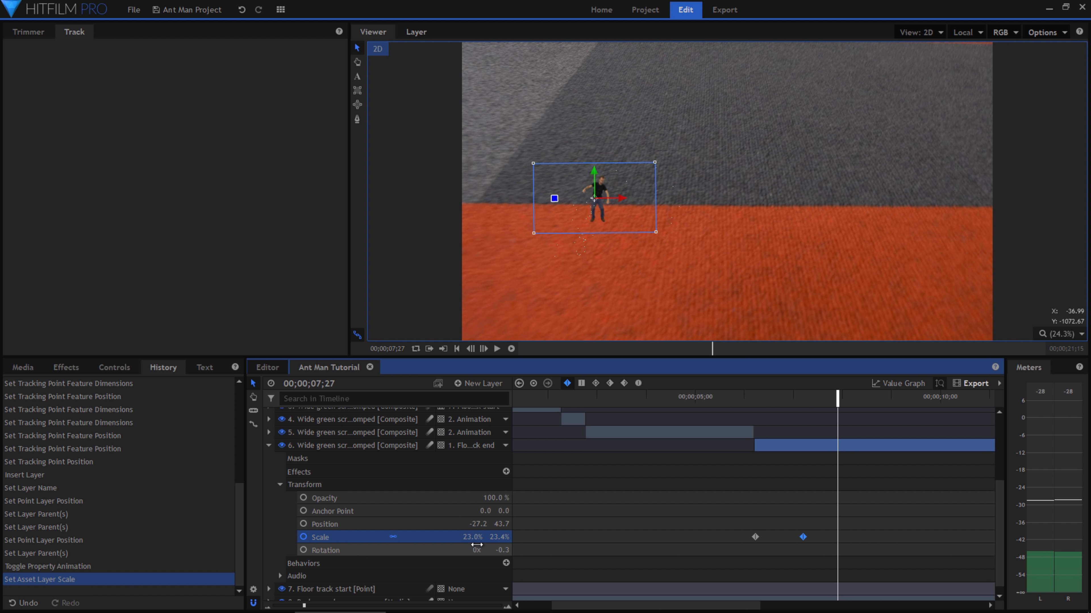
{"action": "left_click_drag", "start_coordinate": [473, 537], "coordinate": [474, 537]}
{"action": "left_click_drag", "start_coordinate": [840, 401], "coordinate": [870, 401]}
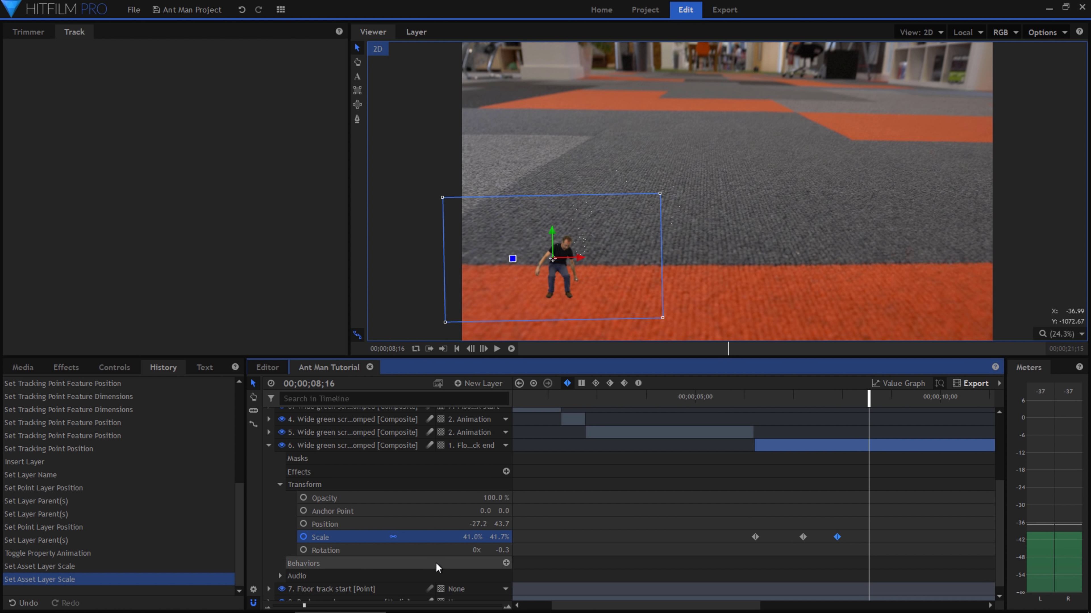
{"action": "left_click_drag", "start_coordinate": [463, 538], "coordinate": [473, 537]}
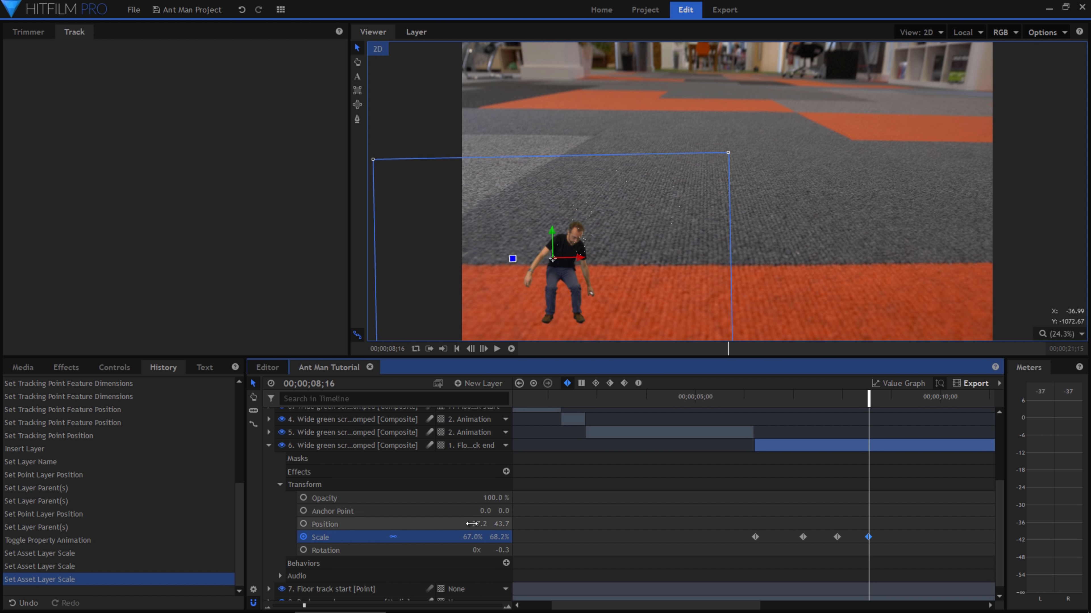
{"action": "left_click_drag", "start_coordinate": [872, 388], "coordinate": [929, 393]}
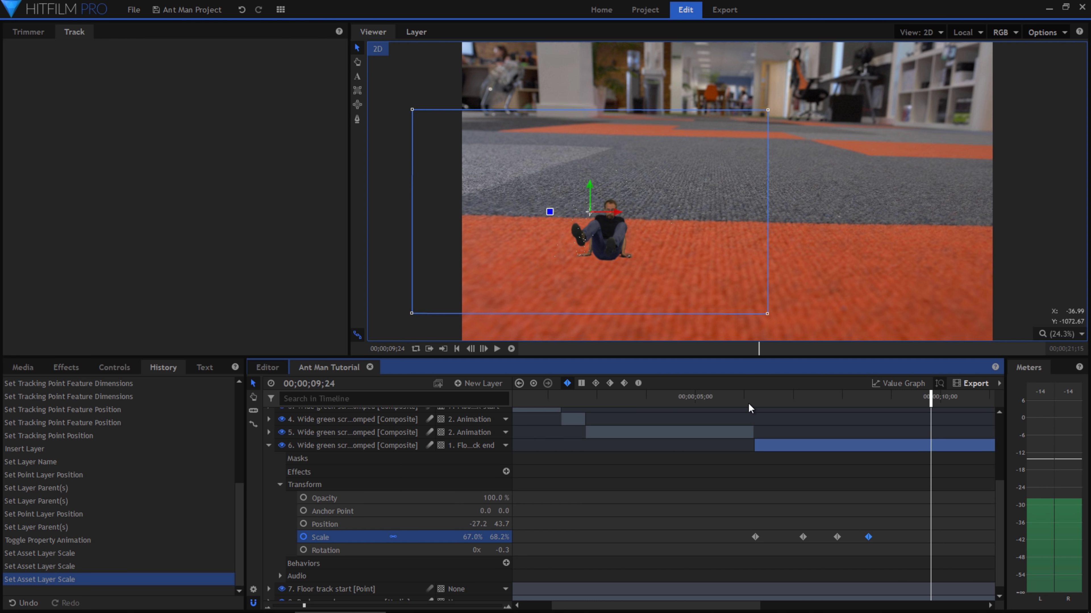
{"action": "left_click_drag", "start_coordinate": [751, 401], "coordinate": [828, 402]}
{"action": "left_click_drag", "start_coordinate": [828, 401], "coordinate": [835, 402]}
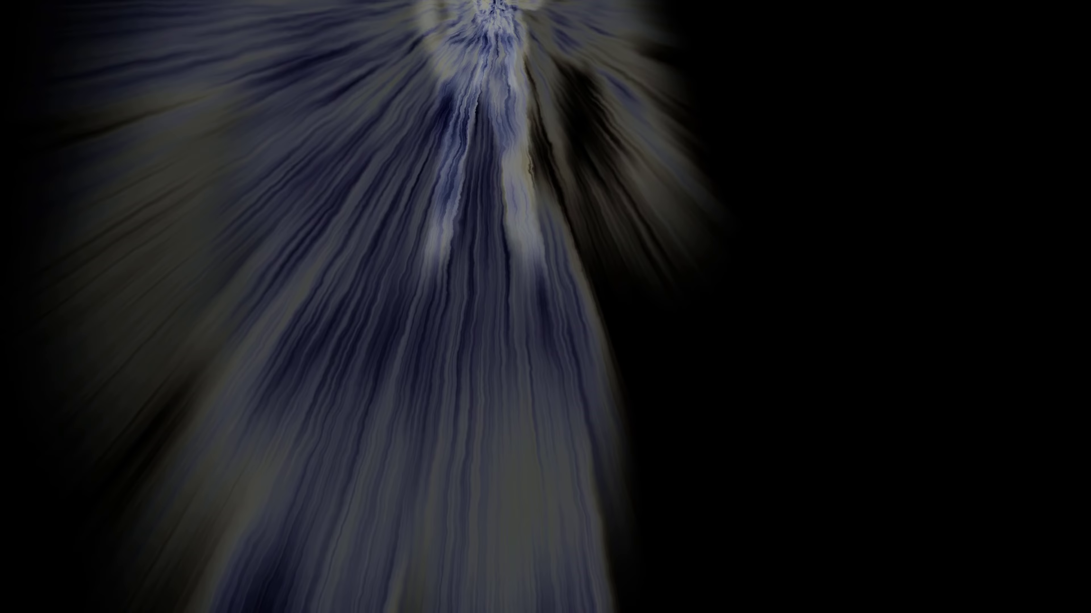
Find the Particle Simulator effect and add it as the topmost layer of Ant Man Tutorial pt2.
{"action": "type", "text": "par"}
{"action": "type", "text": "t"}
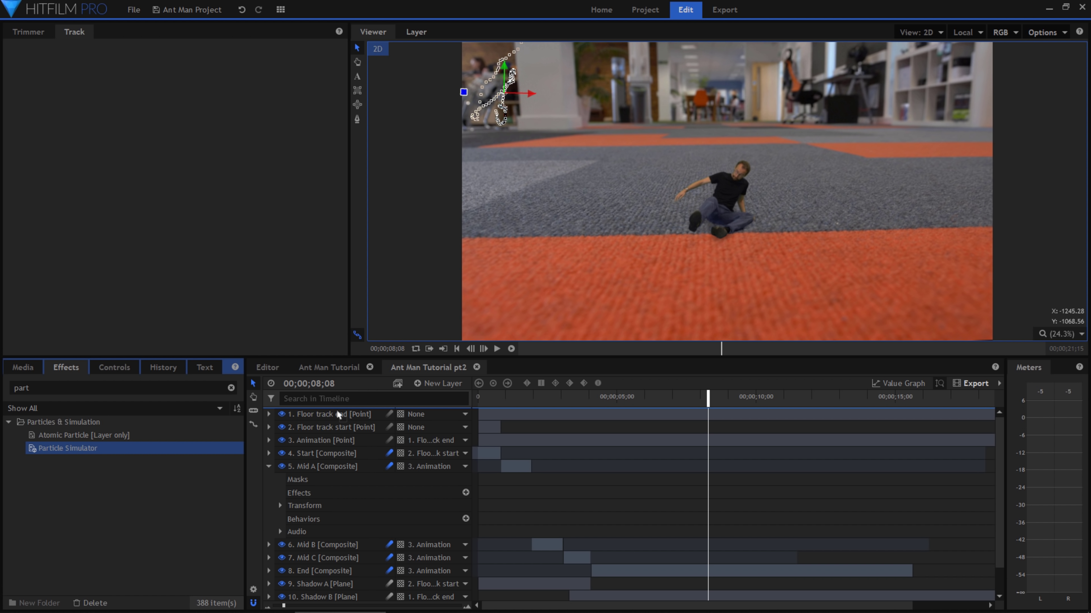
{"action": "left_click_drag", "start_coordinate": [337, 412], "coordinate": [334, 409]}
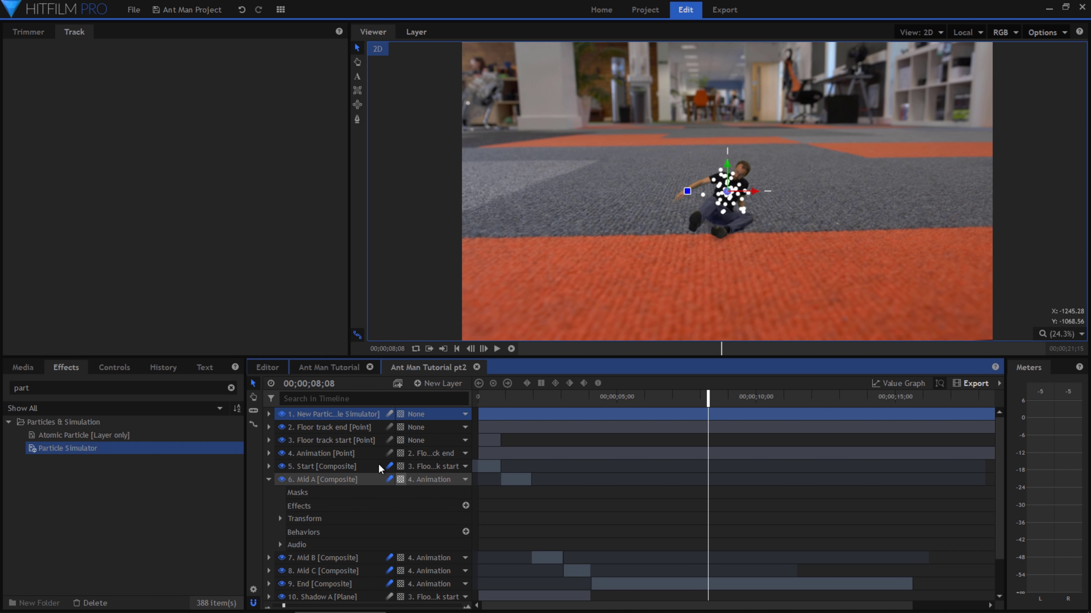
Attach the particle emitter's shape to the Animation point layer and review the particles along the shot.
{"action": "left_click", "coordinate": [268, 414]}
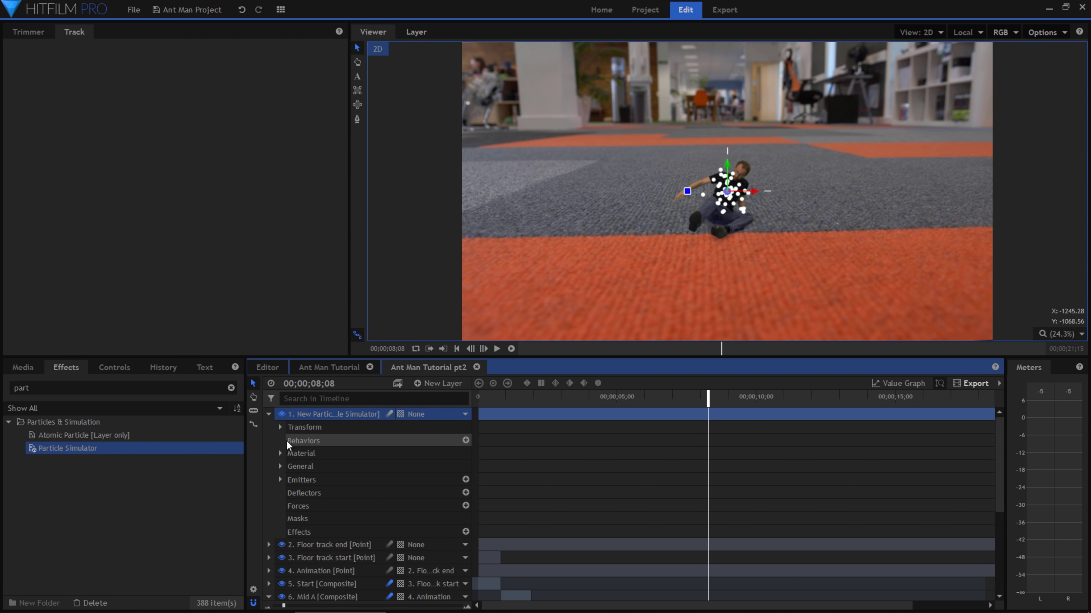
{"action": "left_click", "coordinate": [280, 479]}
{"action": "left_click", "coordinate": [296, 492]}
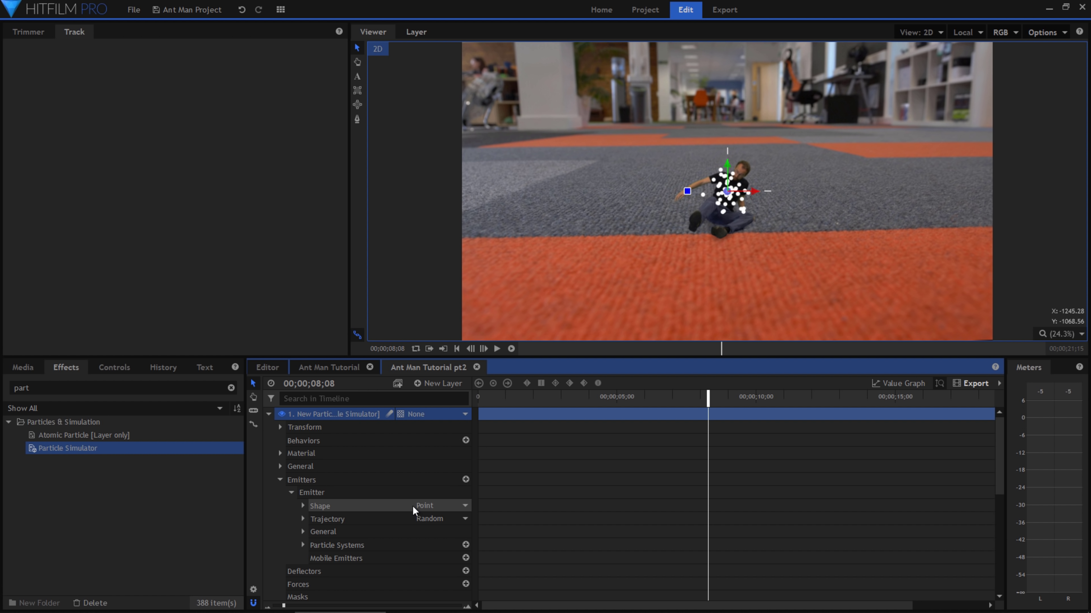
{"action": "left_click", "coordinate": [302, 507]}
{"action": "left_click", "coordinate": [419, 522]}
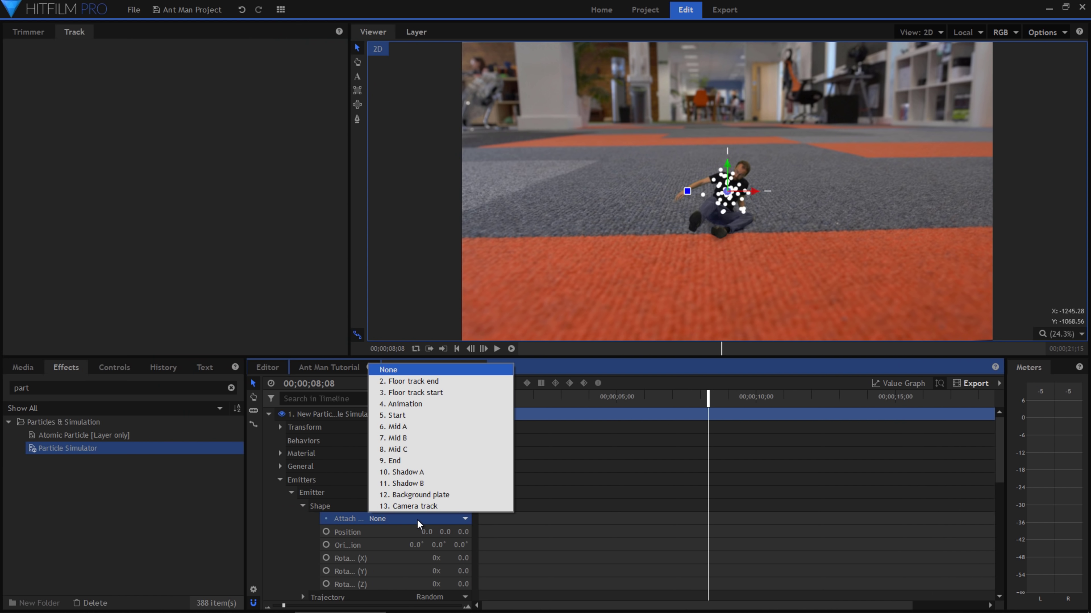
{"action": "left_click", "coordinate": [400, 404]}
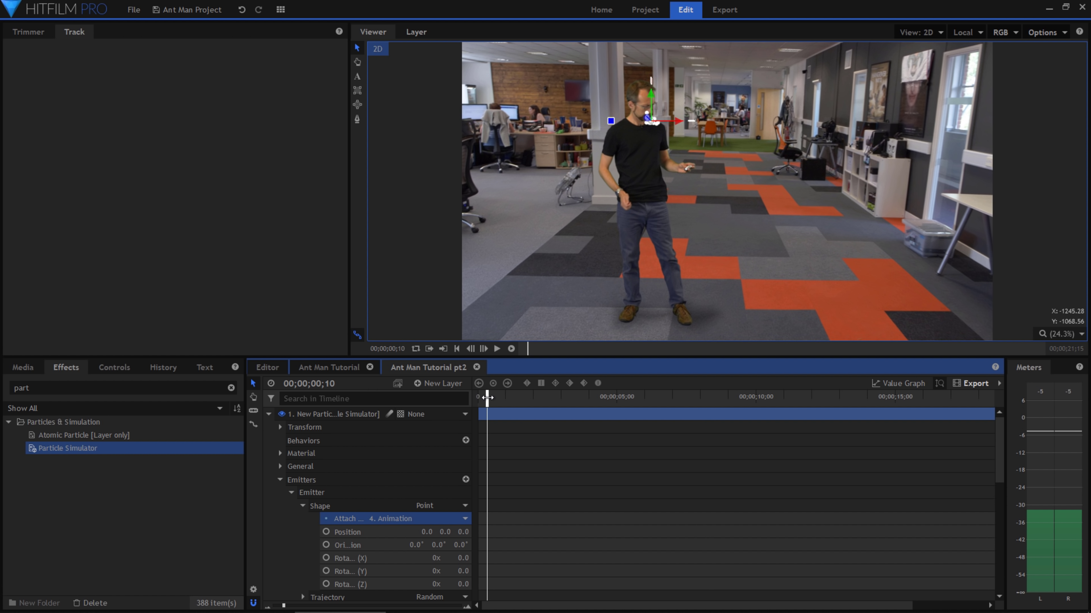
{"action": "left_click_drag", "start_coordinate": [487, 398], "coordinate": [657, 397]}
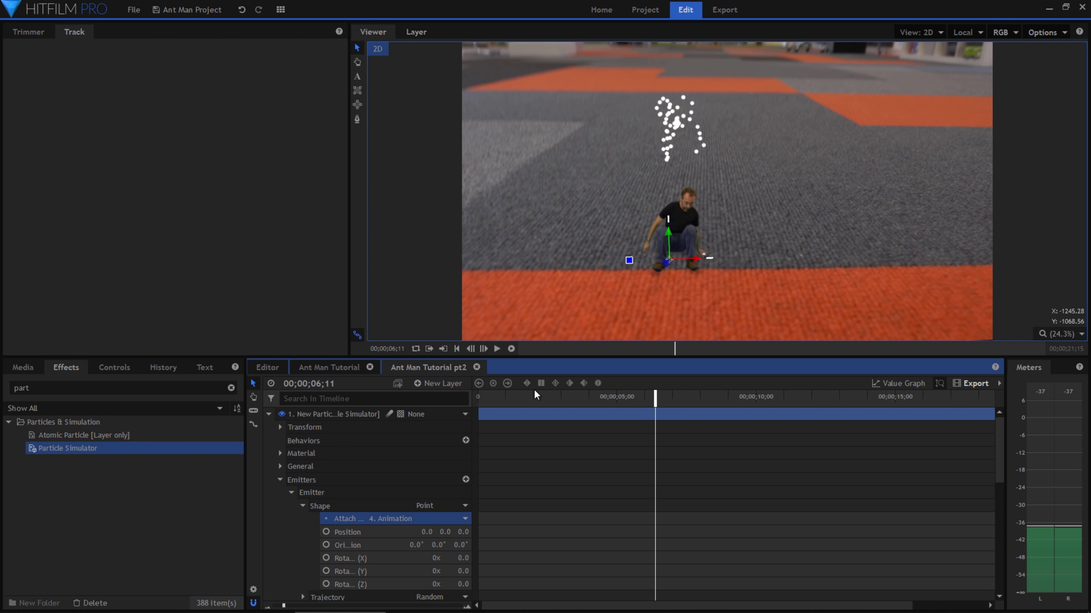
Set the emitter's trajectory to Target with its position at -24.0, 0.0, -72.0.
{"action": "scroll", "coordinate": [336, 501], "scroll_direction": "down", "scroll_amount": 3}
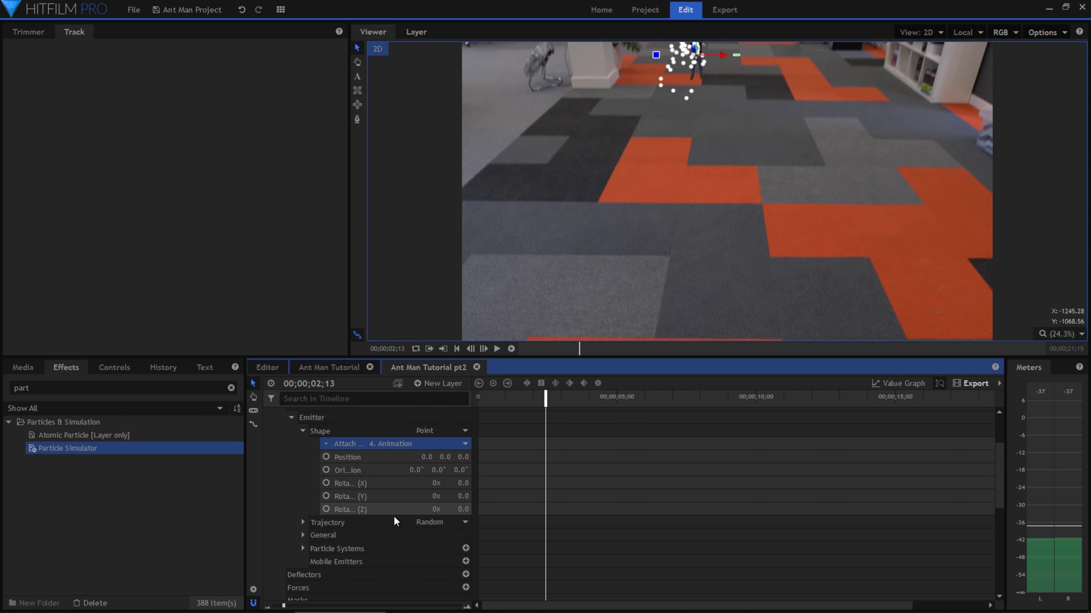
{"action": "left_click", "coordinate": [438, 522]}
{"action": "left_click", "coordinate": [442, 569]}
{"action": "left_click", "coordinate": [303, 522]}
{"action": "scroll", "coordinate": [304, 518], "scroll_direction": "down", "scroll_amount": 1}
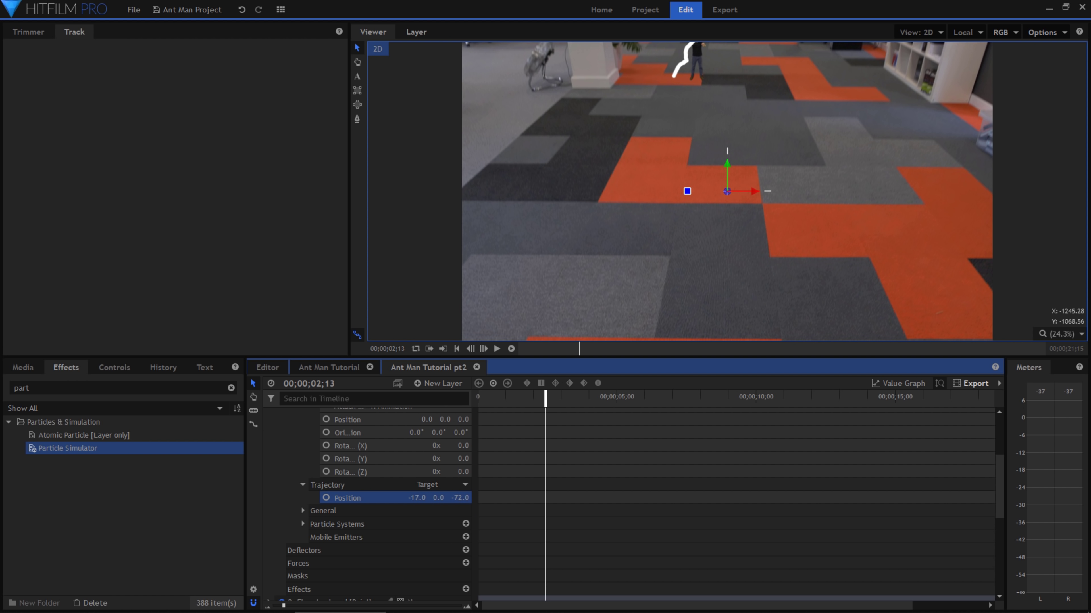
{"action": "left_click_drag", "start_coordinate": [499, 395], "coordinate": [532, 396]}
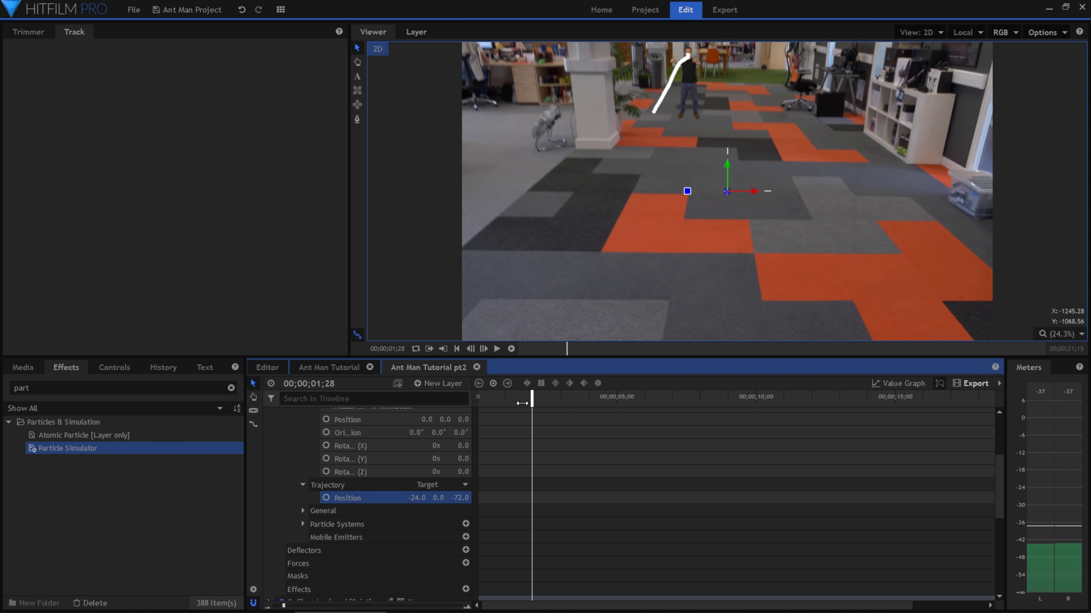
Set the particle system's movement Speed to 4000 and review the particle trail across the shot.
{"action": "left_click", "coordinate": [303, 524]}
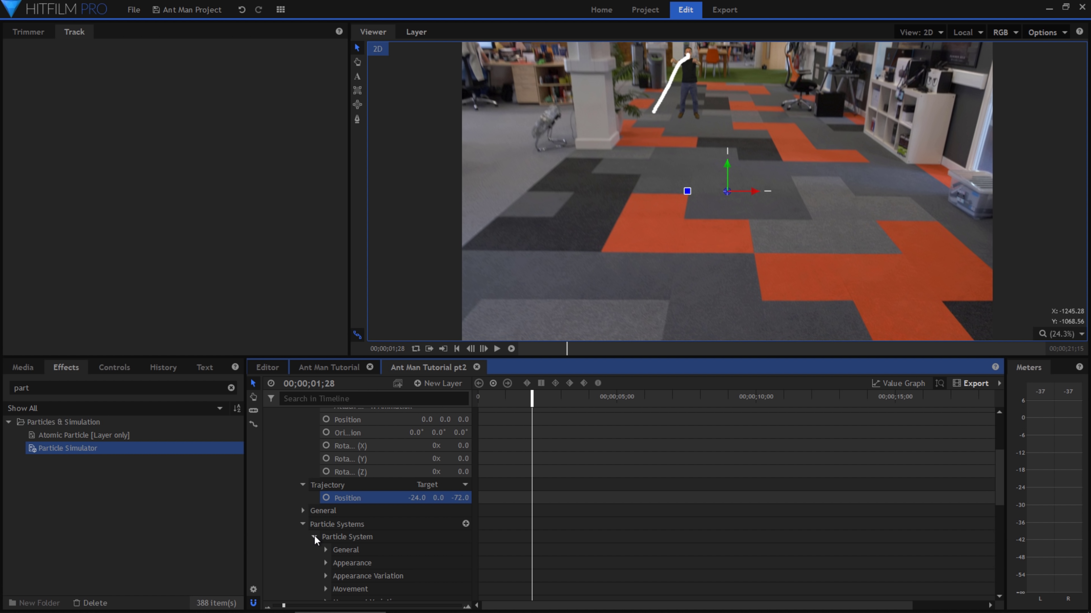
{"action": "scroll", "coordinate": [319, 540], "scroll_direction": "down", "scroll_amount": 1}
{"action": "left_click", "coordinate": [325, 550]}
{"action": "scroll", "coordinate": [386, 549], "scroll_direction": "down", "scroll_amount": 1}
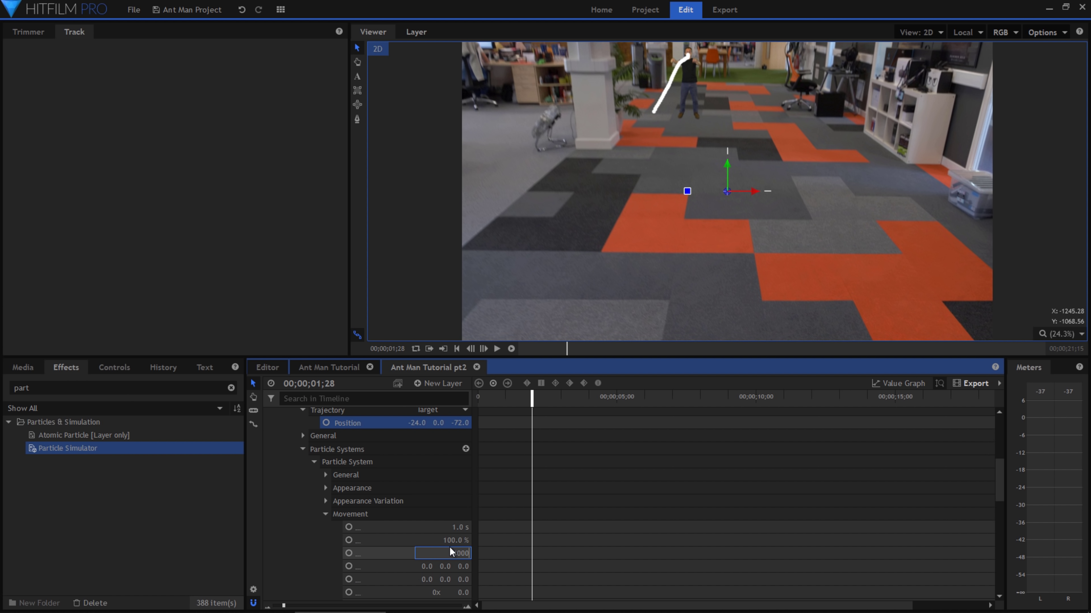
{"action": "type", "text": "0"}
{"action": "key", "text": "Return"}
{"action": "left_click", "coordinate": [370, 511]}
{"action": "double_click", "coordinate": [368, 515]}
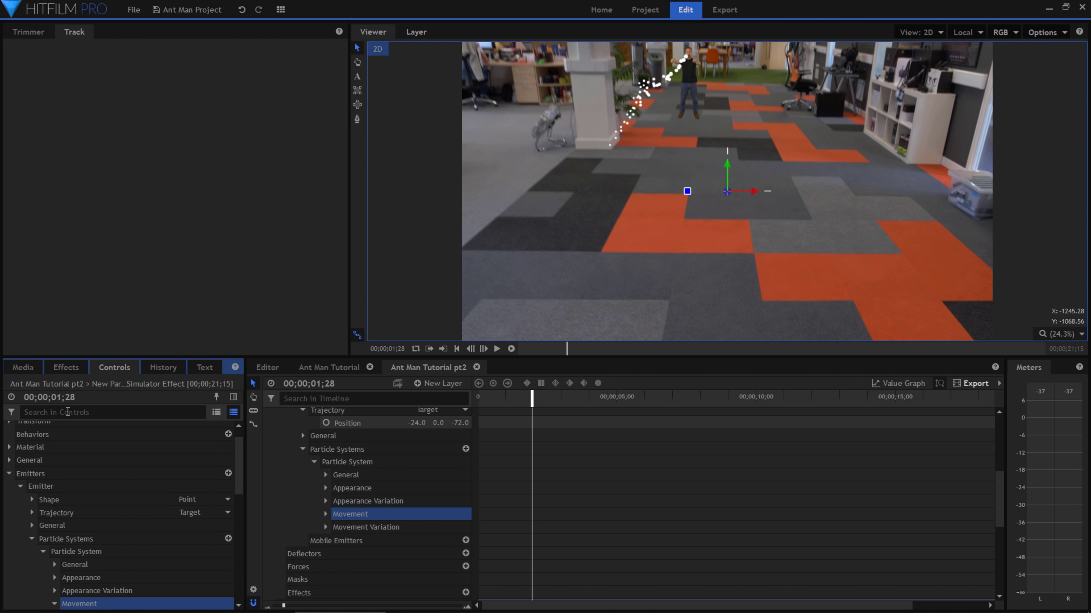
{"action": "scroll", "coordinate": [110, 499], "scroll_direction": "down", "scroll_amount": 3}
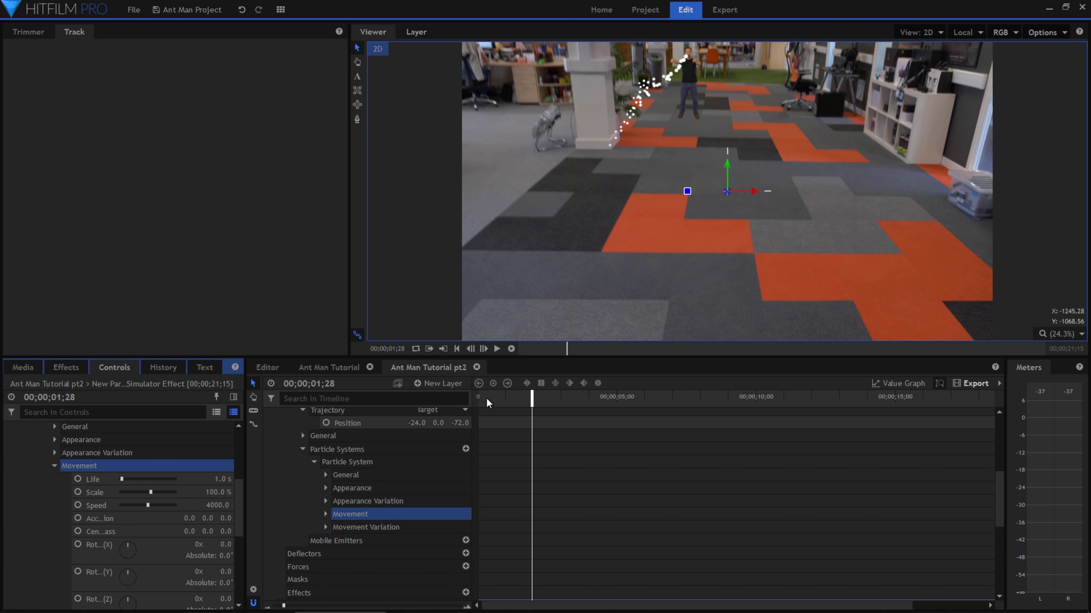
{"action": "left_click_drag", "start_coordinate": [487, 401], "coordinate": [494, 403]}
{"action": "left_click_drag", "start_coordinate": [503, 403], "coordinate": [578, 409]}
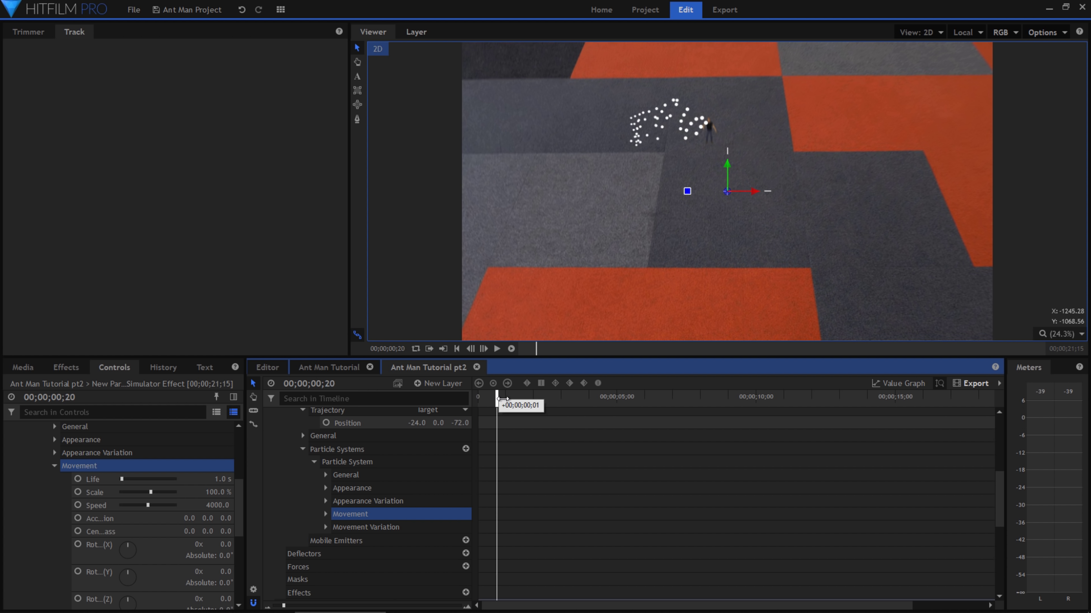
Keyframe the trajectory target position at 00;00;01;23 and raise its Y value to 32.0 at 00;00;02;28, then review the trail.
{"action": "left_click_drag", "start_coordinate": [514, 402], "coordinate": [527, 401]}
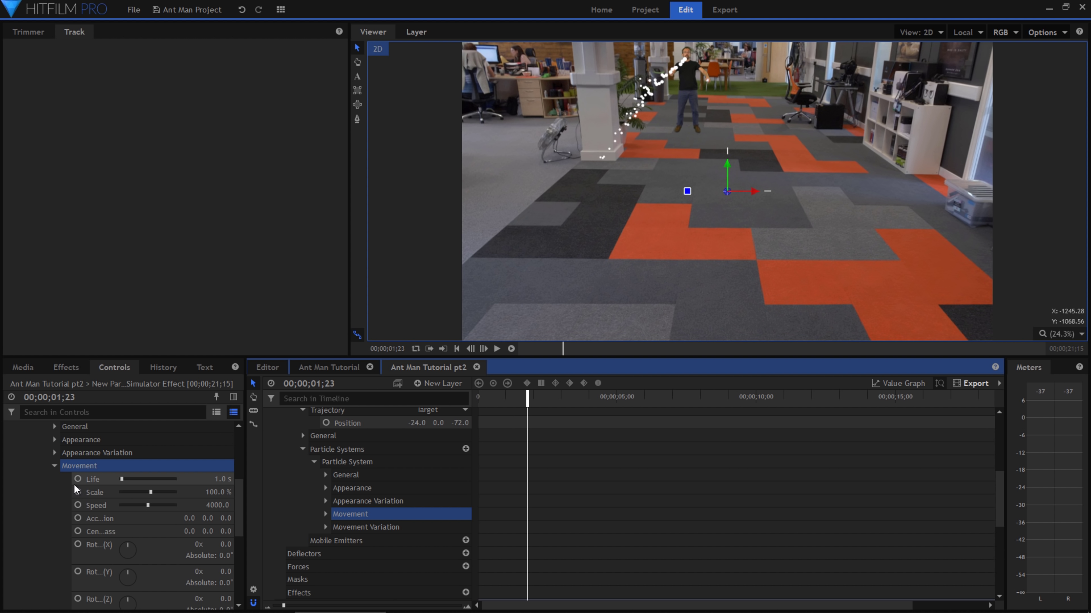
{"action": "scroll", "coordinate": [56, 445], "scroll_direction": "up", "scroll_amount": 3}
{"action": "left_click", "coordinate": [32, 514]}
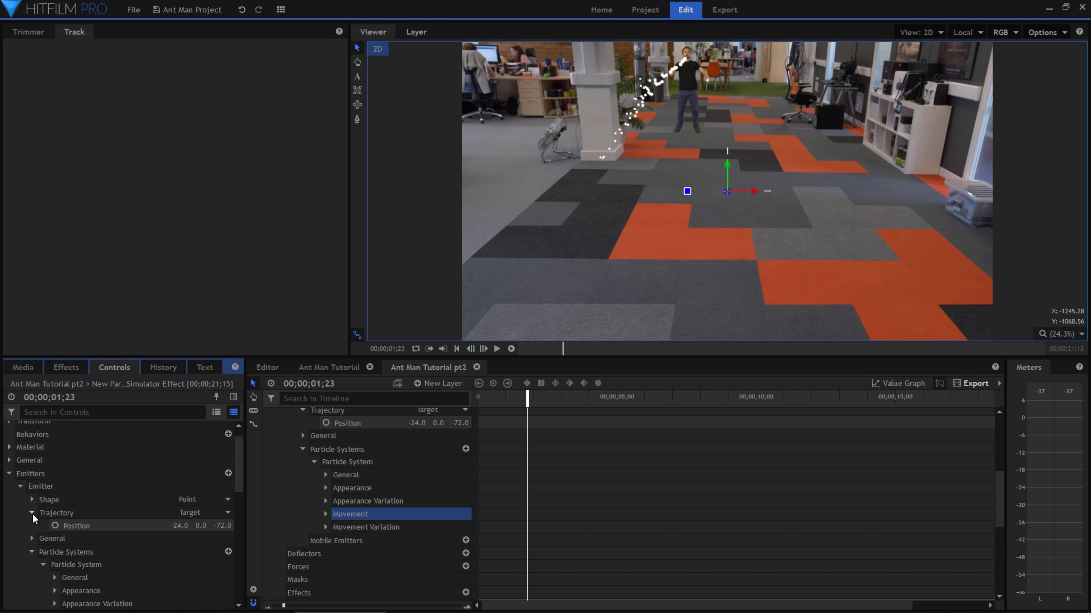
{"action": "left_click", "coordinate": [55, 526]}
{"action": "left_click_drag", "start_coordinate": [532, 399], "coordinate": [559, 404]}
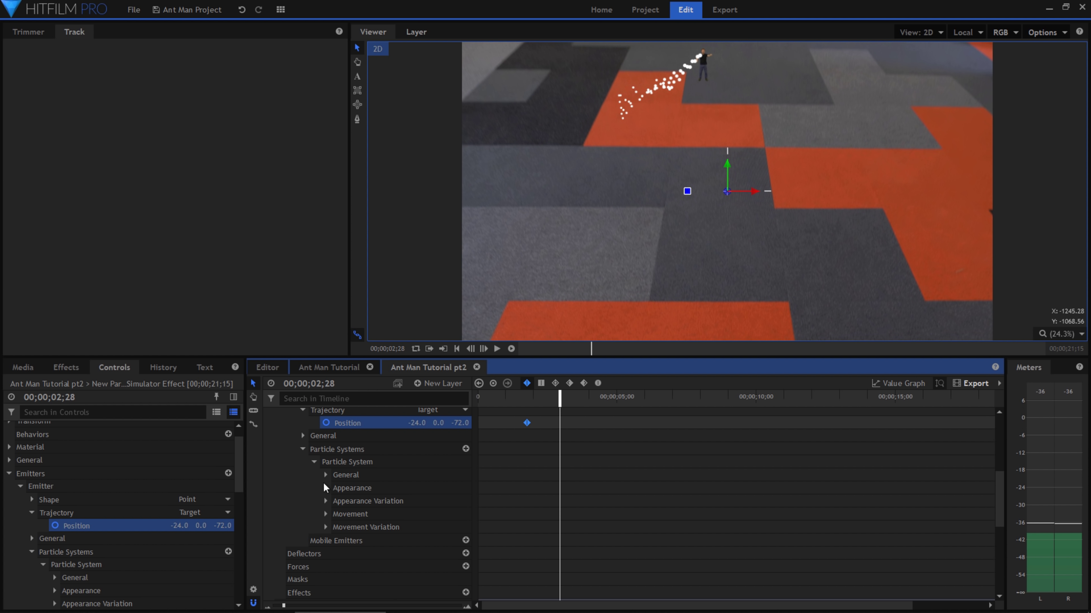
{"action": "left_click_drag", "start_coordinate": [200, 526], "coordinate": [206, 525]}
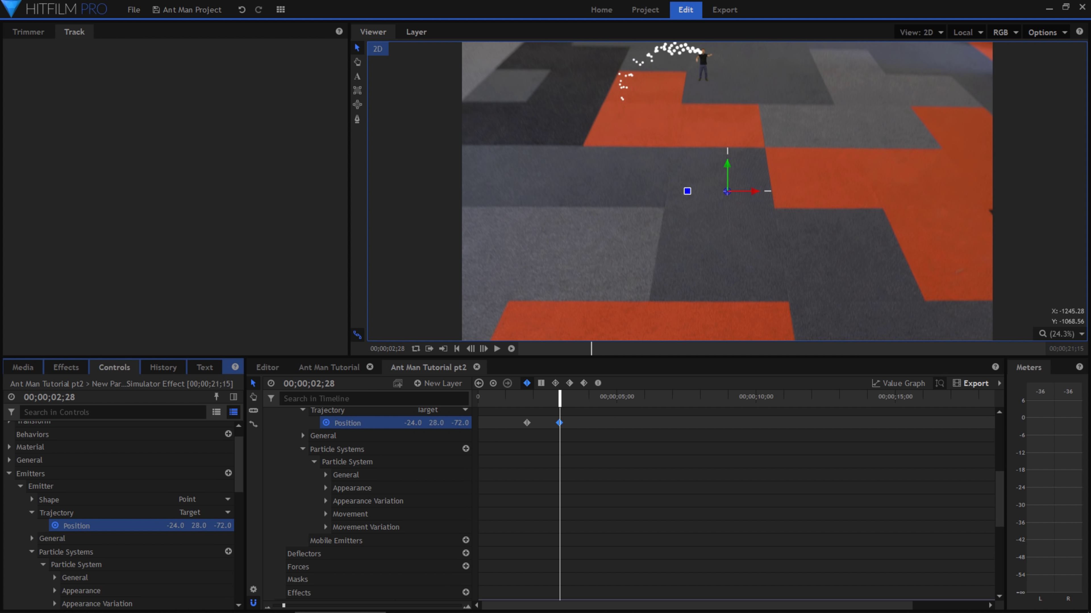
{"action": "left_click_drag", "start_coordinate": [505, 398], "coordinate": [608, 402]}
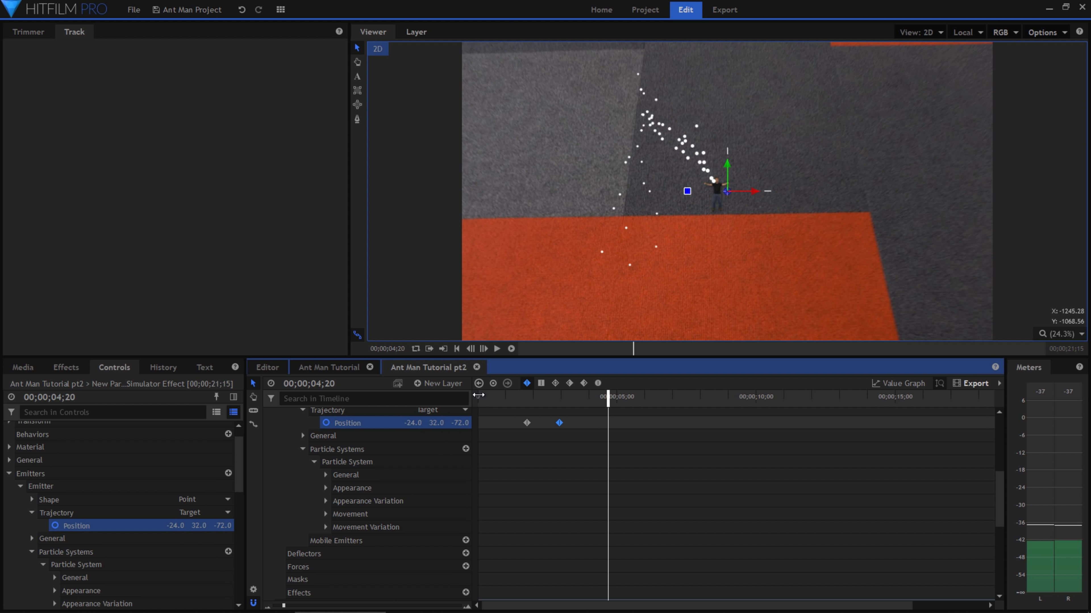
Change the first trajectory position keyframe to -17.0, 9.0, -68.0 and check the trail between both keyframes.
{"action": "left_click_drag", "start_coordinate": [508, 402], "coordinate": [524, 404]}
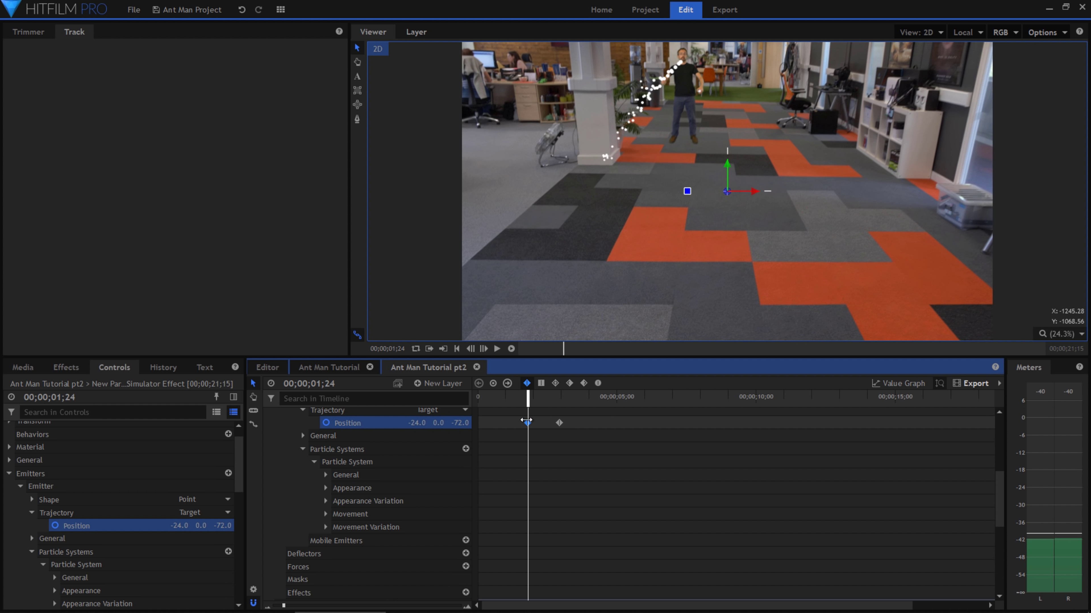
{"action": "left_click_drag", "start_coordinate": [201, 525], "coordinate": [206, 525]}
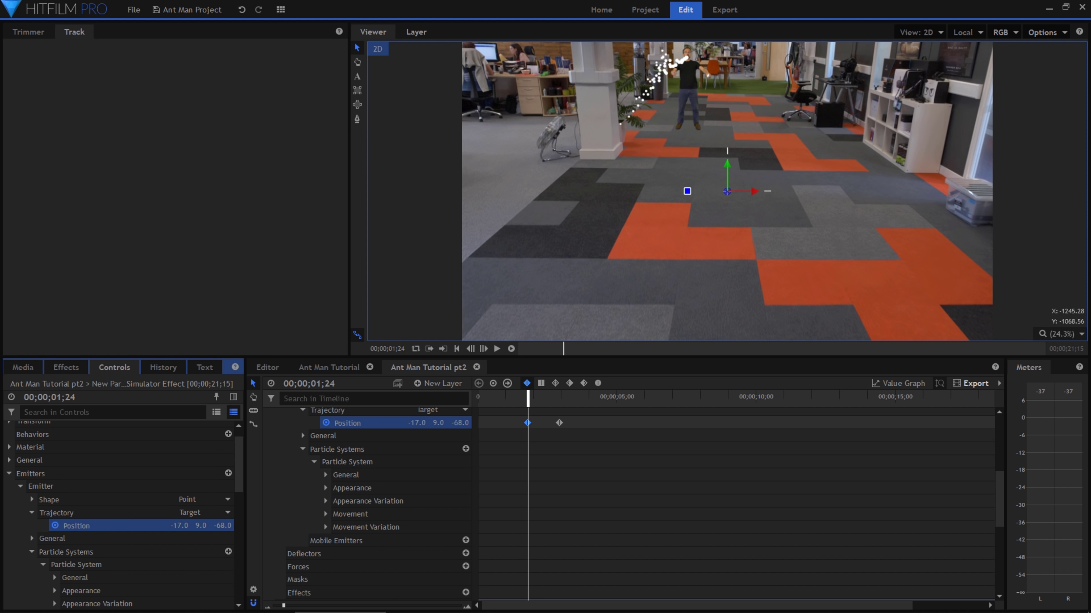
{"action": "left_click_drag", "start_coordinate": [528, 394], "coordinate": [562, 406]}
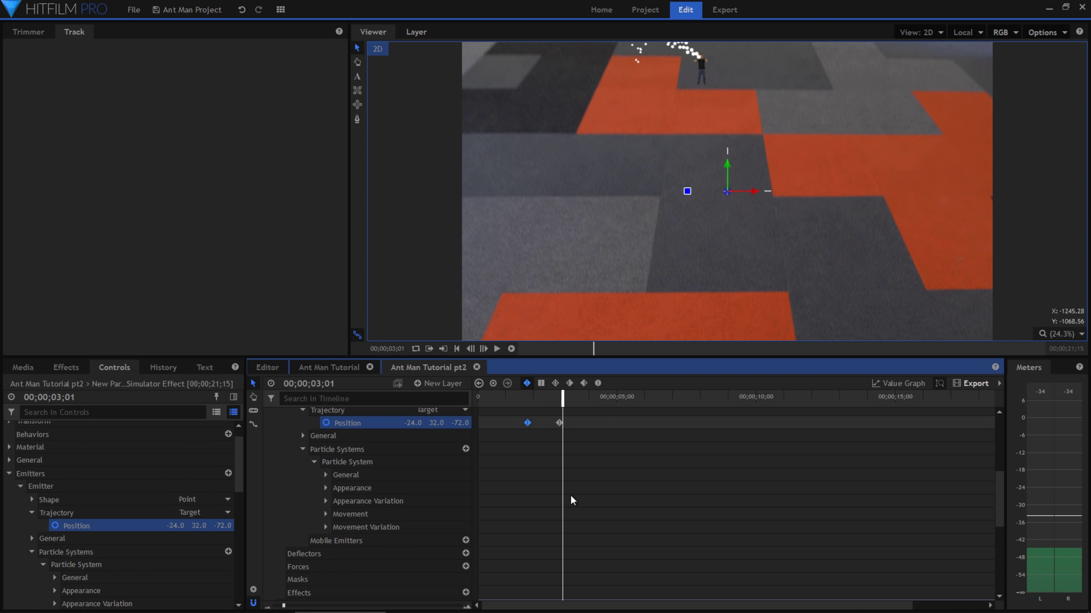
{"action": "left_click", "coordinate": [543, 399]}
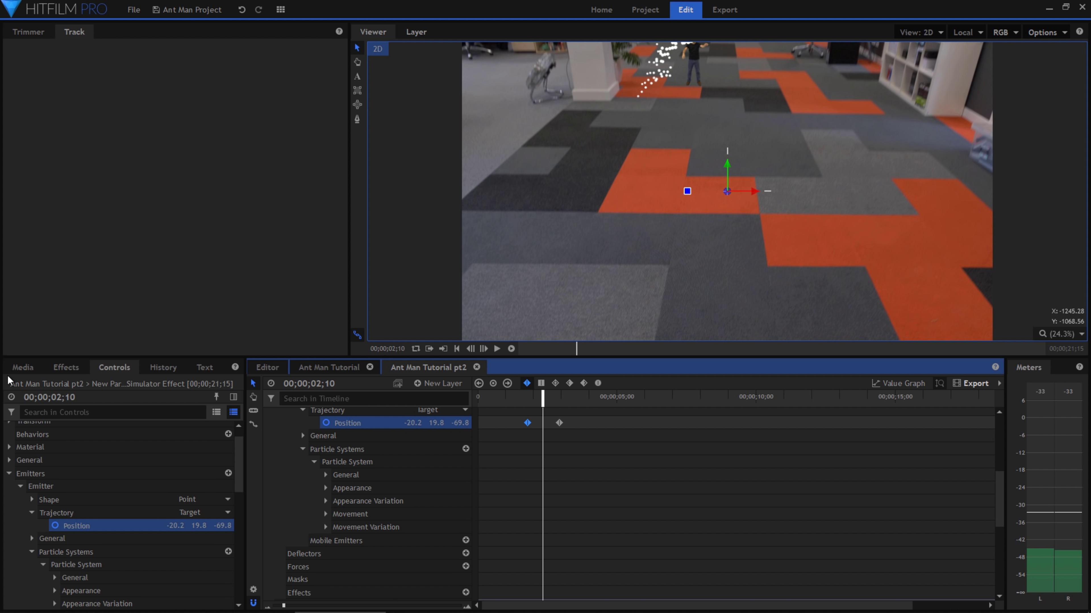
Make a new composite shot named Trails from the Wide green screen comped shot, keeping the 4K UHD @ 29.97 fps template.
{"action": "left_click", "coordinate": [21, 368]}
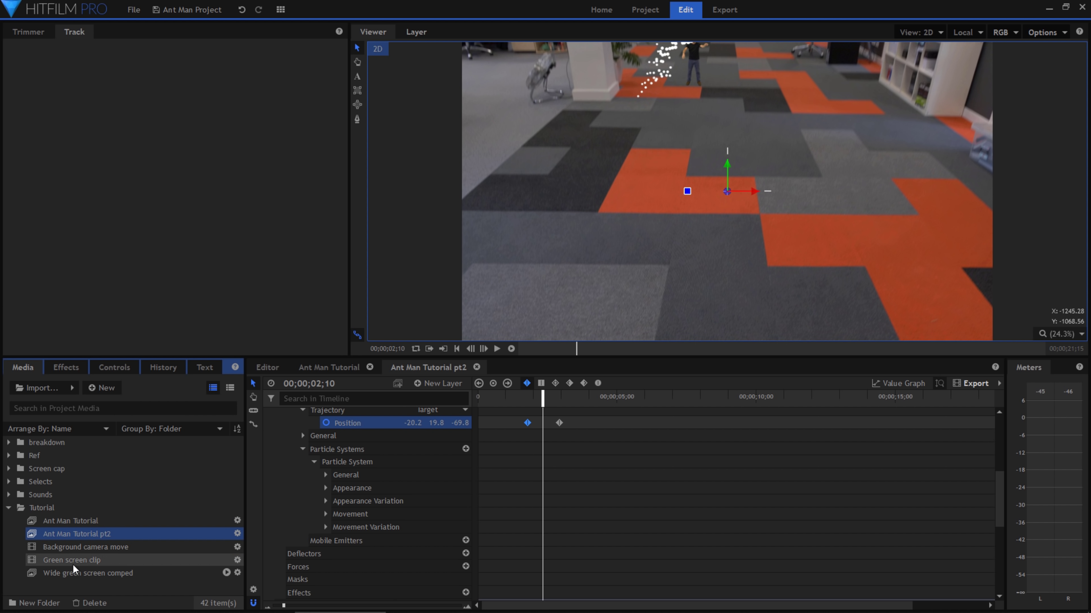
{"action": "left_click", "coordinate": [87, 573]}
{"action": "right_click", "coordinate": [87, 576]}
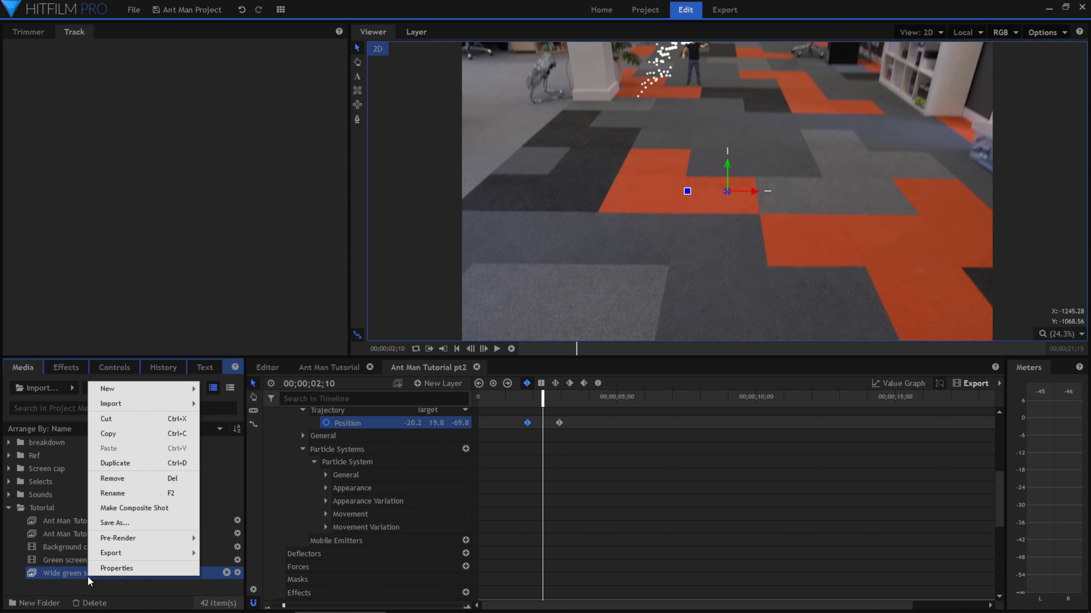
{"action": "left_click", "coordinate": [143, 505]}
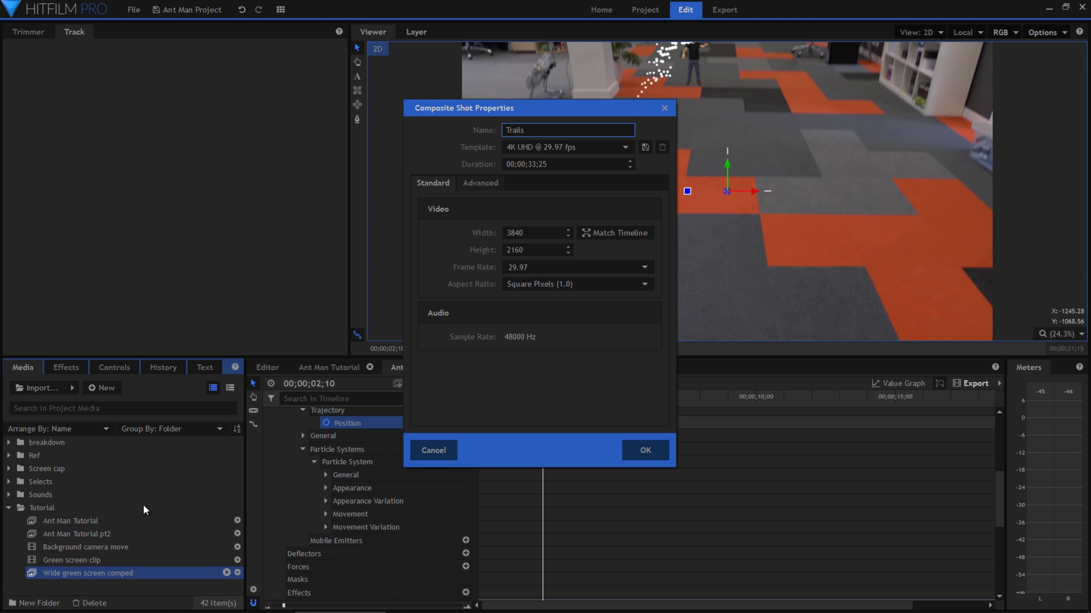
{"action": "key", "text": "Return"}
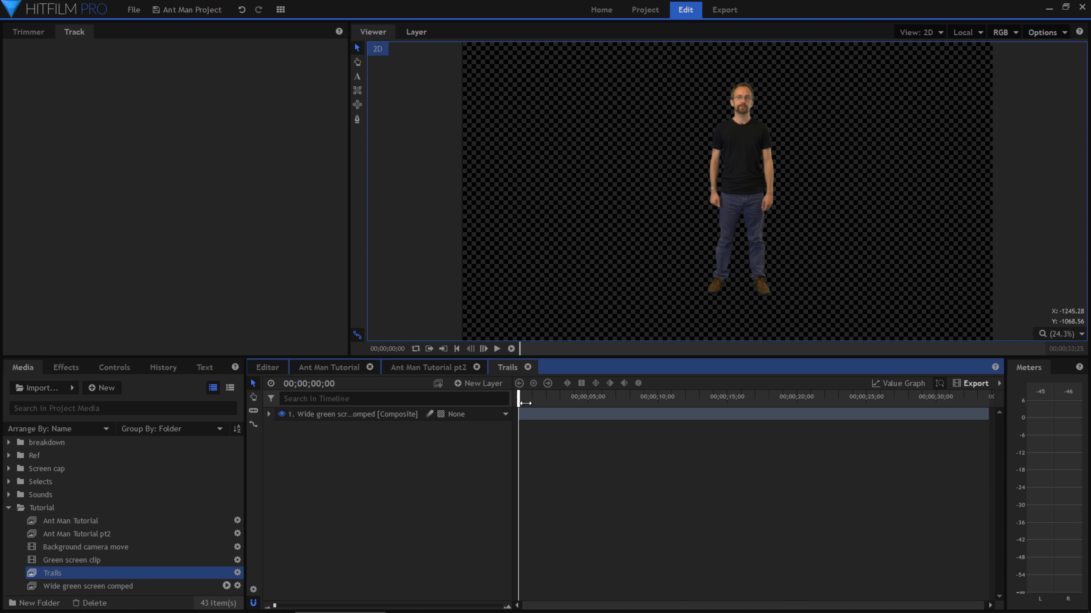
Review the start of the actor's footage, then slide its layer earlier so it ends at about 17 seconds.
{"action": "left_click_drag", "start_coordinate": [524, 403], "coordinate": [582, 395]}
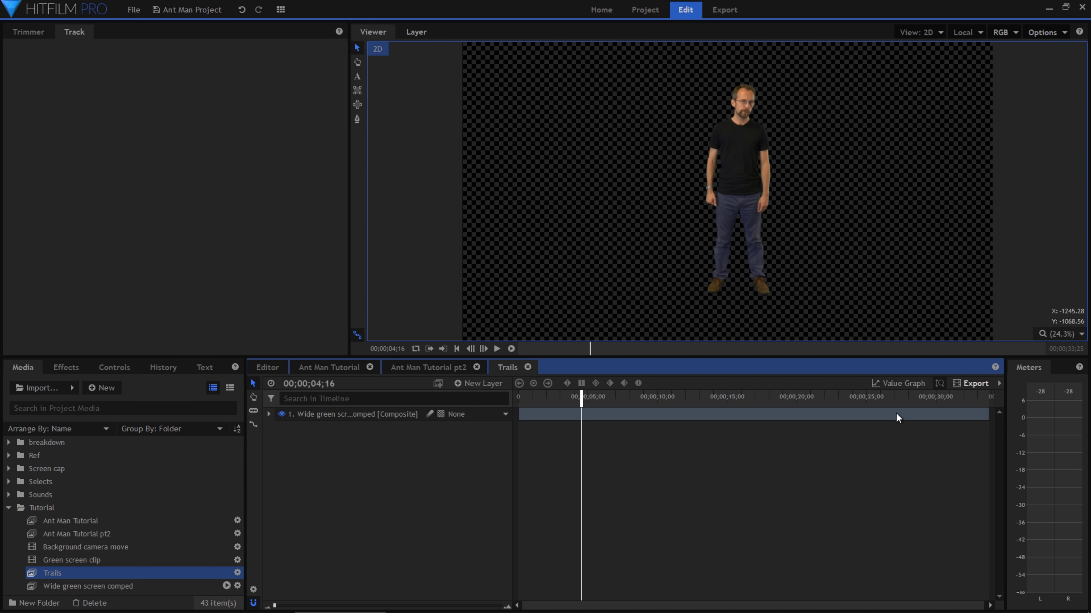
{"action": "left_click_drag", "start_coordinate": [586, 398], "coordinate": [453, 403]}
{"action": "left_click_drag", "start_coordinate": [888, 415], "coordinate": [640, 414]}
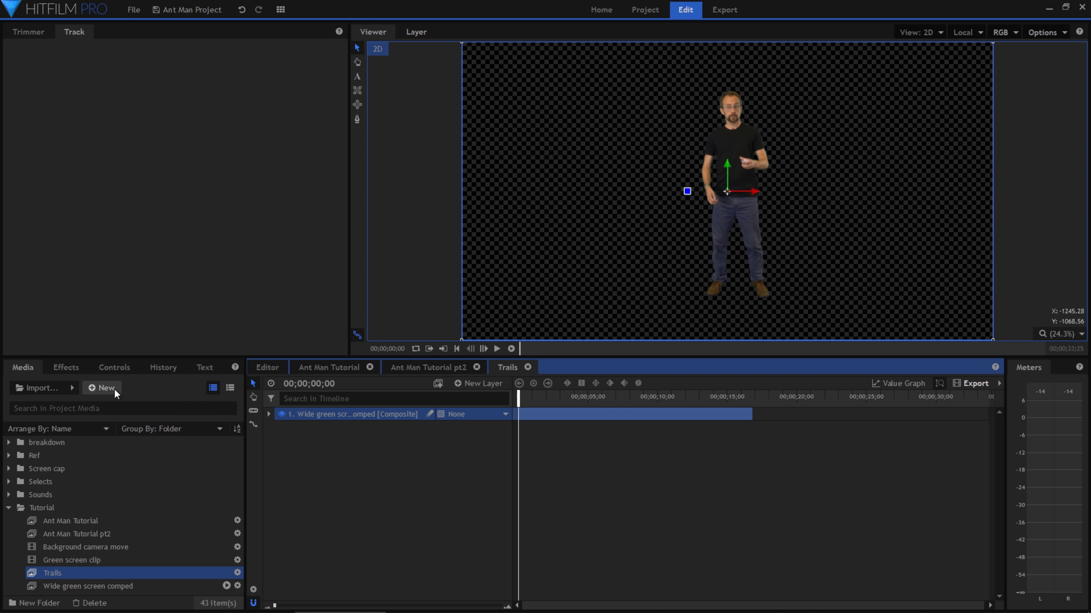
Apply the Stutter effect to the green screen layer, set Freeze Frames to 20 and play back the result.
{"action": "left_click", "coordinate": [67, 368]}
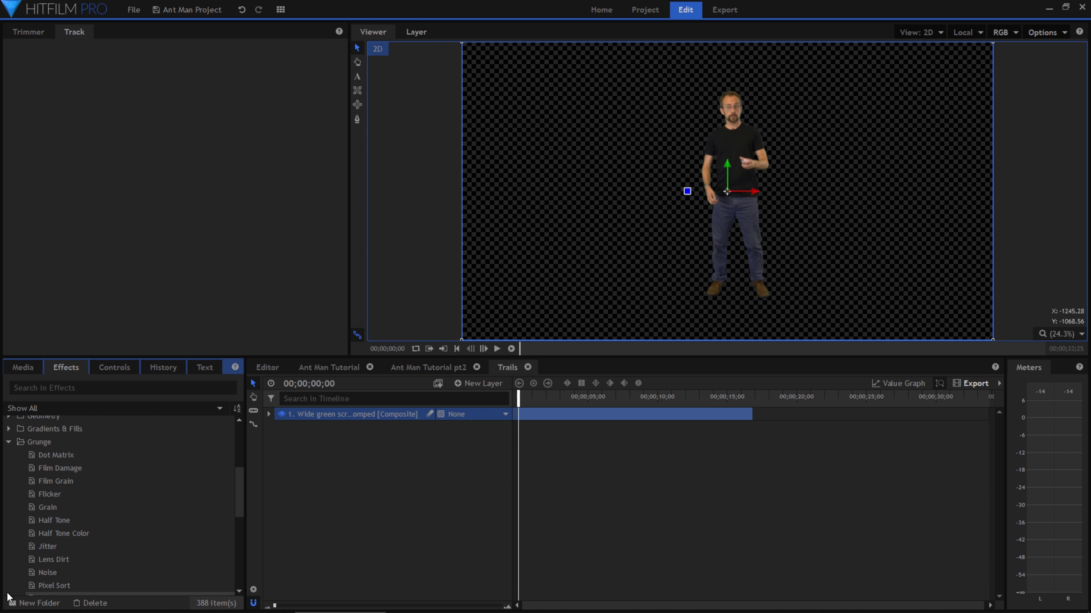
{"action": "scroll", "coordinate": [8, 595], "scroll_direction": "down", "scroll_amount": 1}
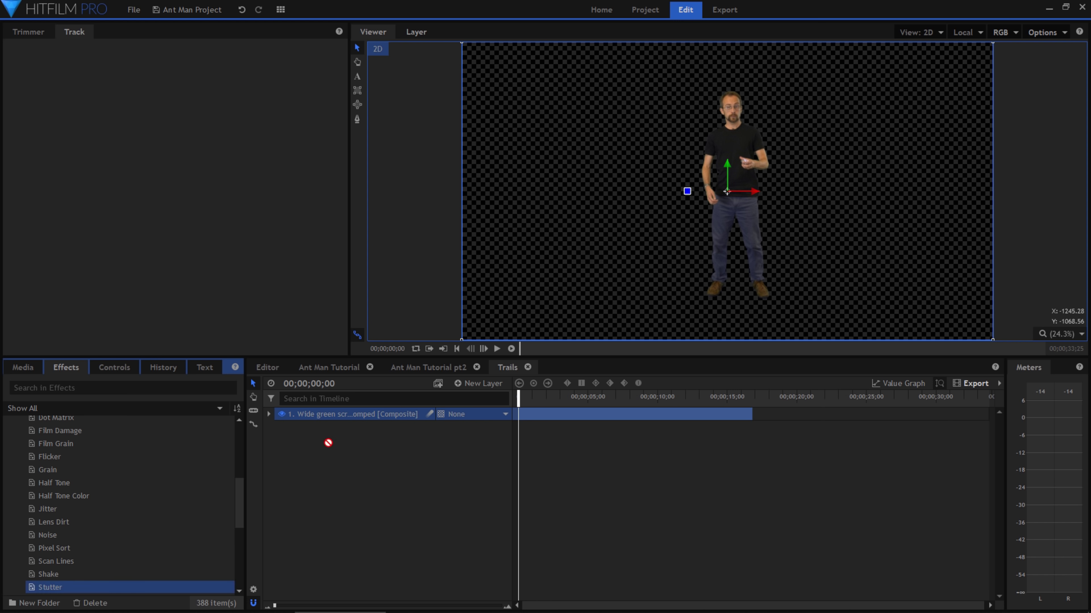
{"action": "left_click_drag", "start_coordinate": [355, 419], "coordinate": [355, 419]}
{"action": "left_click", "coordinate": [291, 453]}
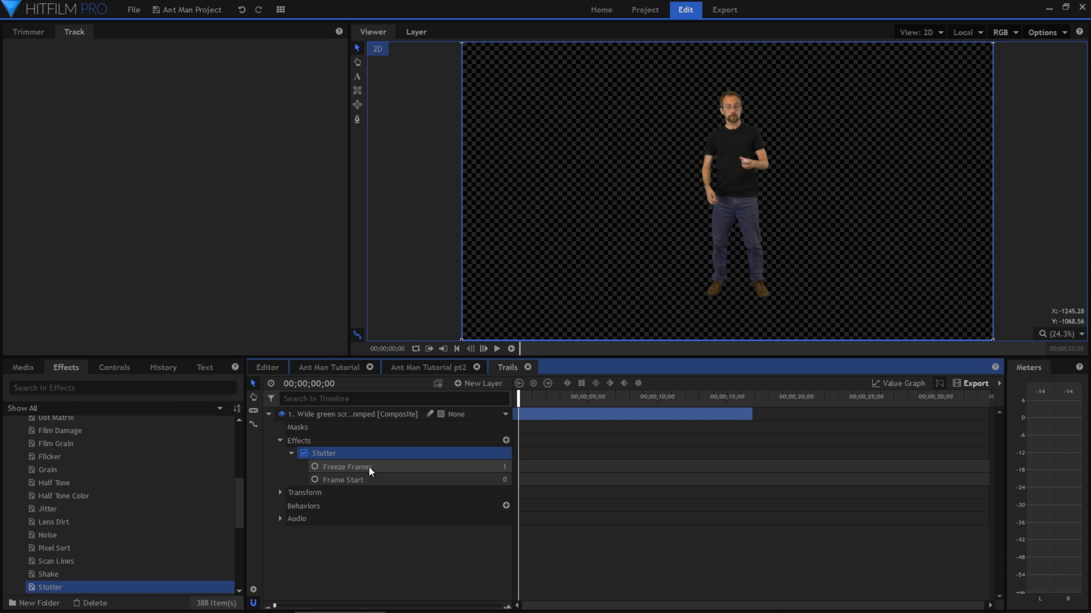
{"action": "left_click", "coordinate": [504, 467]}
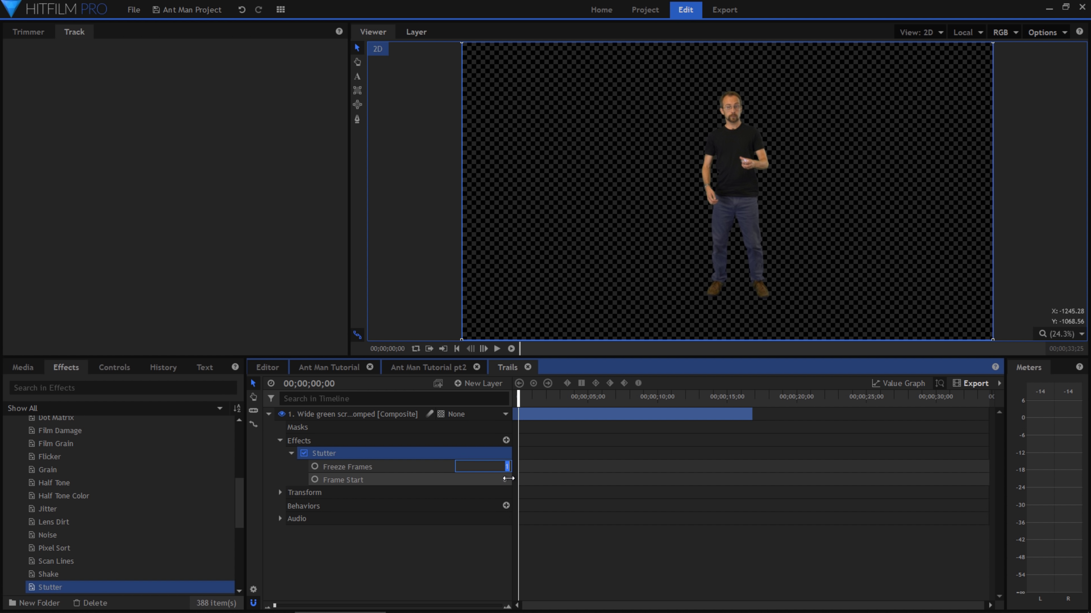
{"action": "key", "text": "Return"}
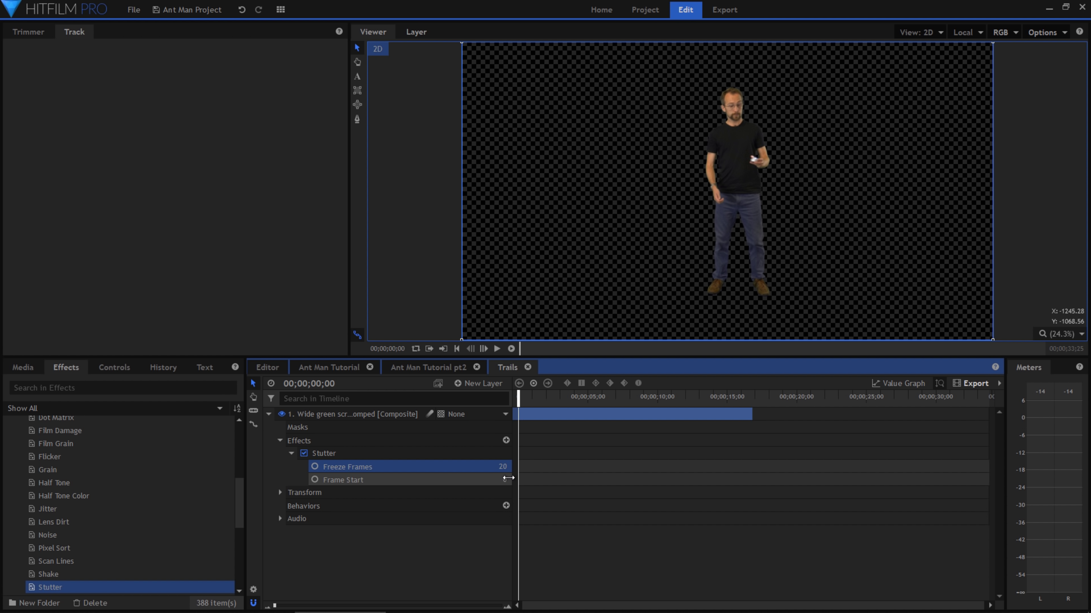
{"action": "key", "text": "space"}
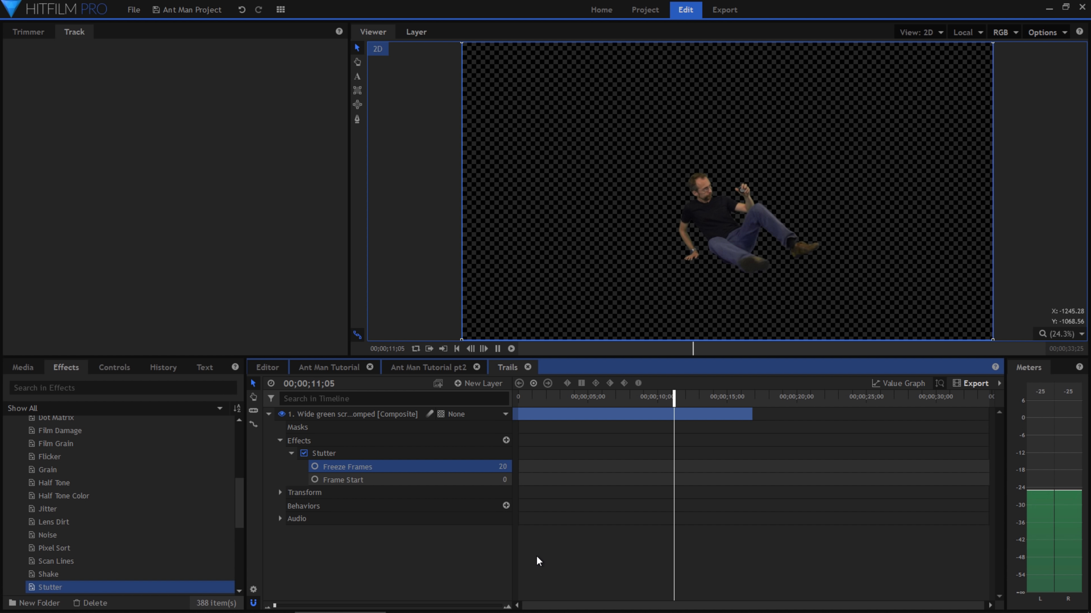
Add the Find Edges effect to the layer after Stutter and turn on its Invert option.
{"action": "left_click", "coordinate": [99, 387]}
{"action": "type", "text": "find"}
{"action": "left_click_drag", "start_coordinate": [115, 435], "coordinate": [374, 480]}
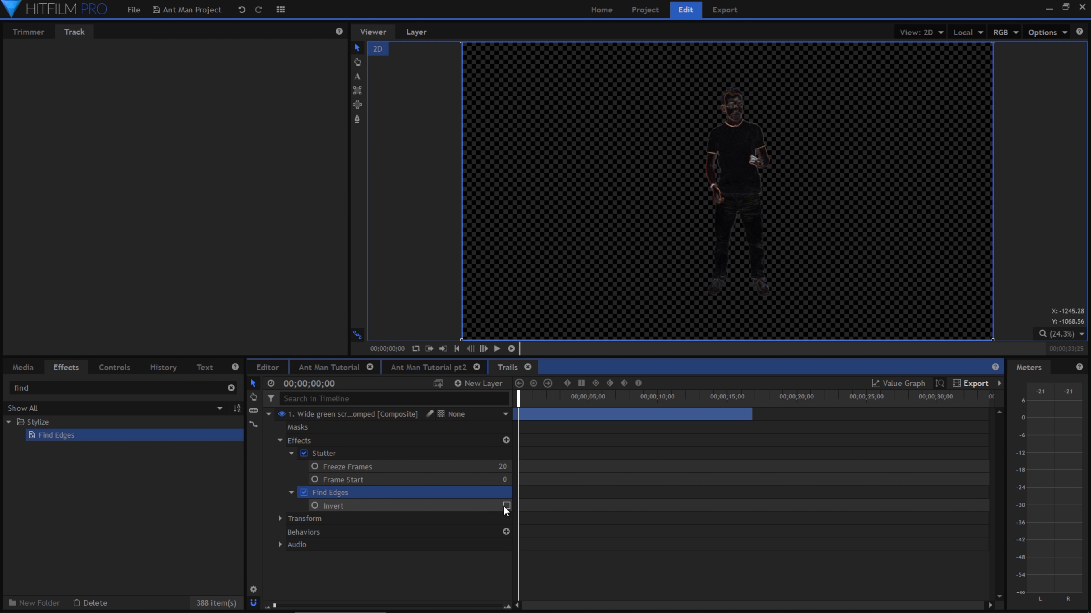
{"action": "left_click", "coordinate": [506, 507]}
Add the Threshold effect after Find Edges and set its threshold to 91.0%.
{"action": "left_click", "coordinate": [135, 389]}
{"action": "type", "text": "thres"}
{"action": "left_click_drag", "start_coordinate": [55, 435], "coordinate": [329, 517]}
{"action": "left_click", "coordinate": [292, 518]}
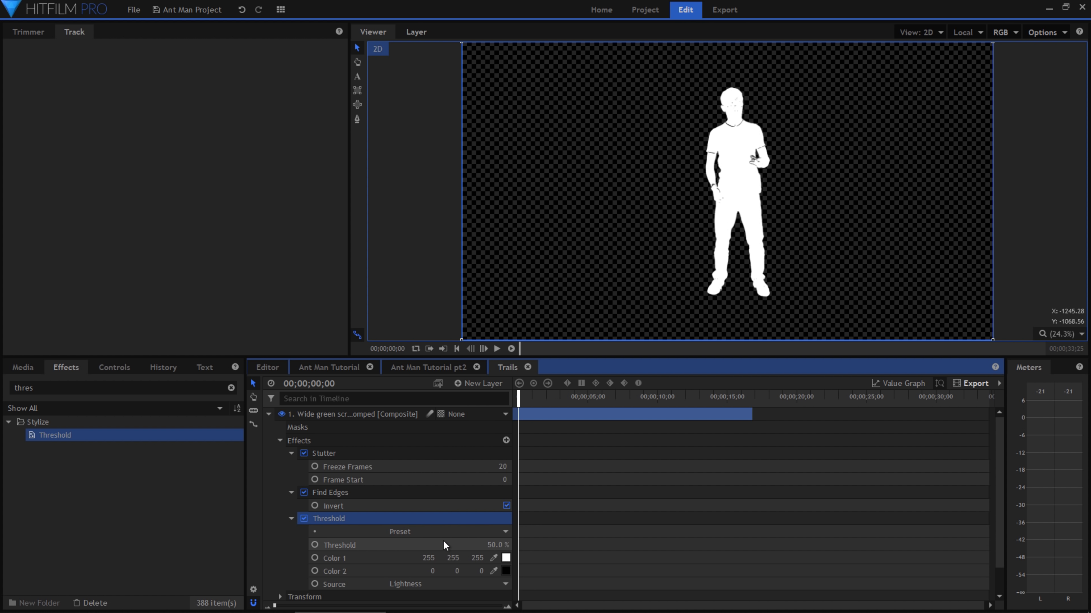
{"action": "left_click_drag", "start_coordinate": [502, 542], "coordinate": [519, 541]}
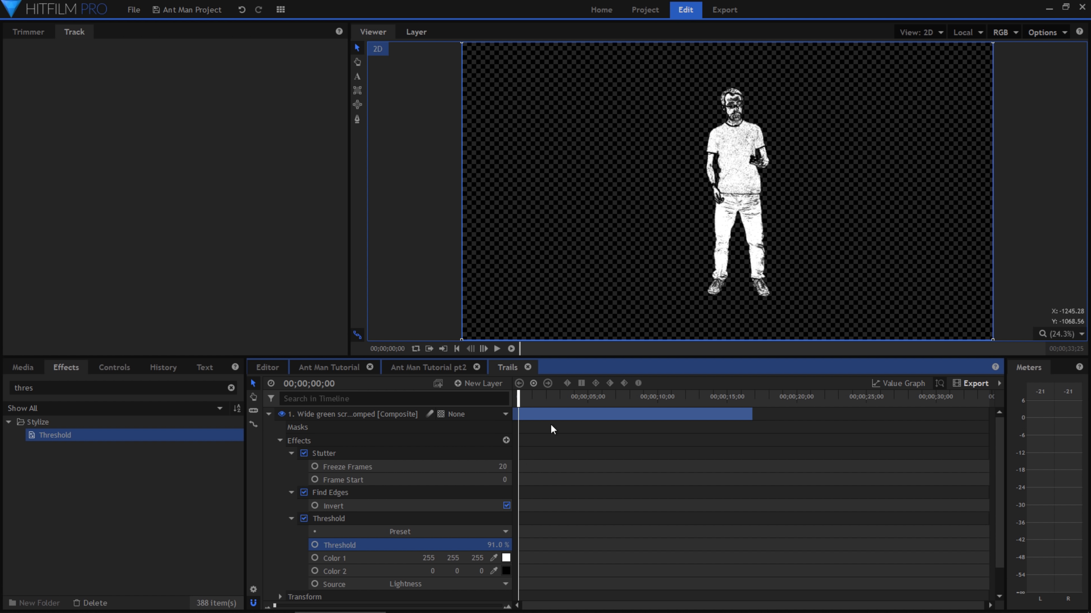